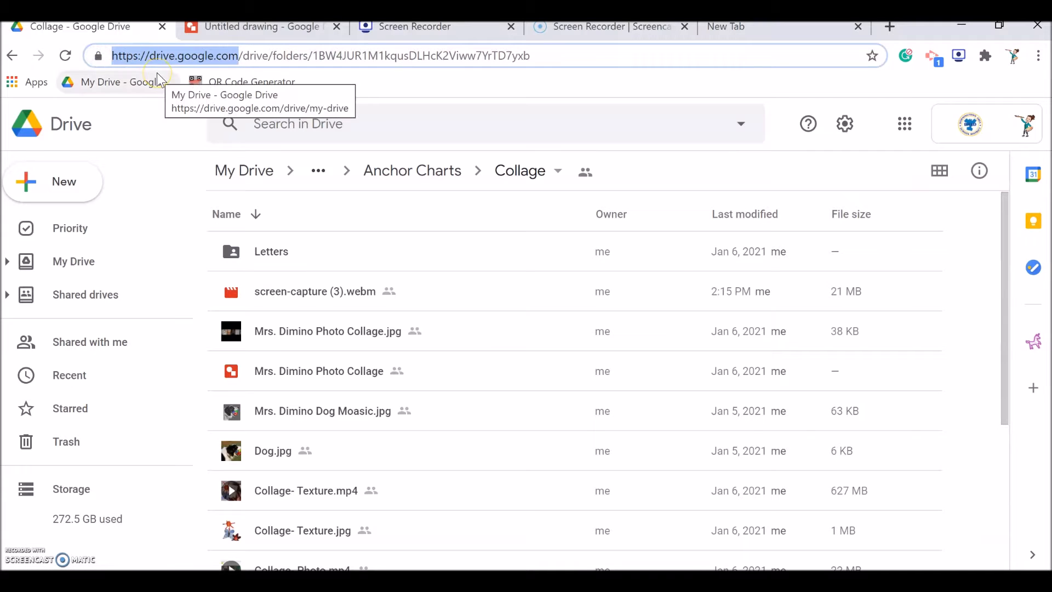
Create a new Google Drawings file in the Collage folder, accepting that it is shared with the folder's members.
left_click(237, 56)
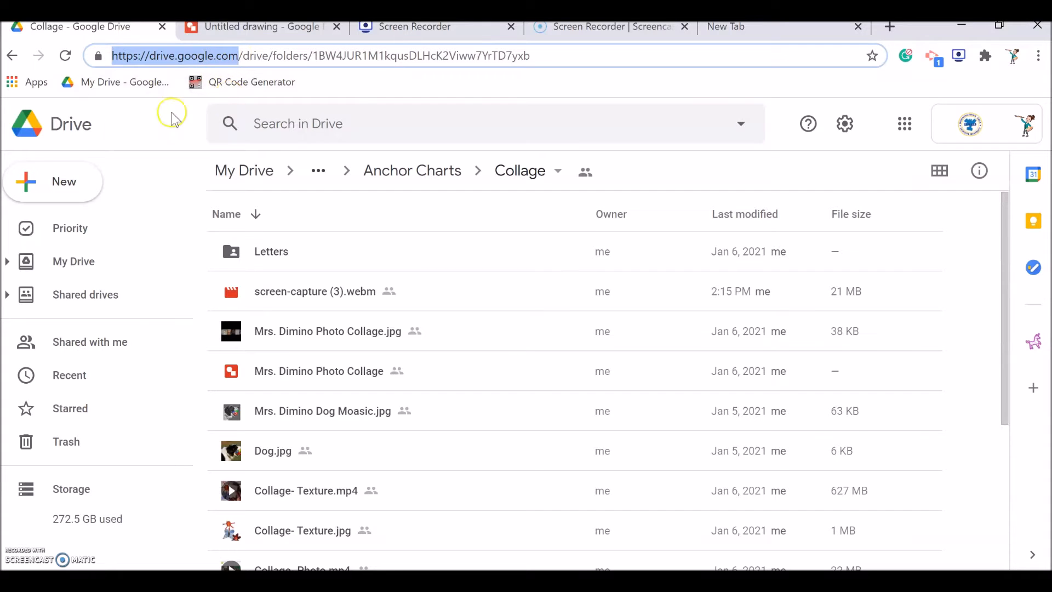
left_click(59, 179)
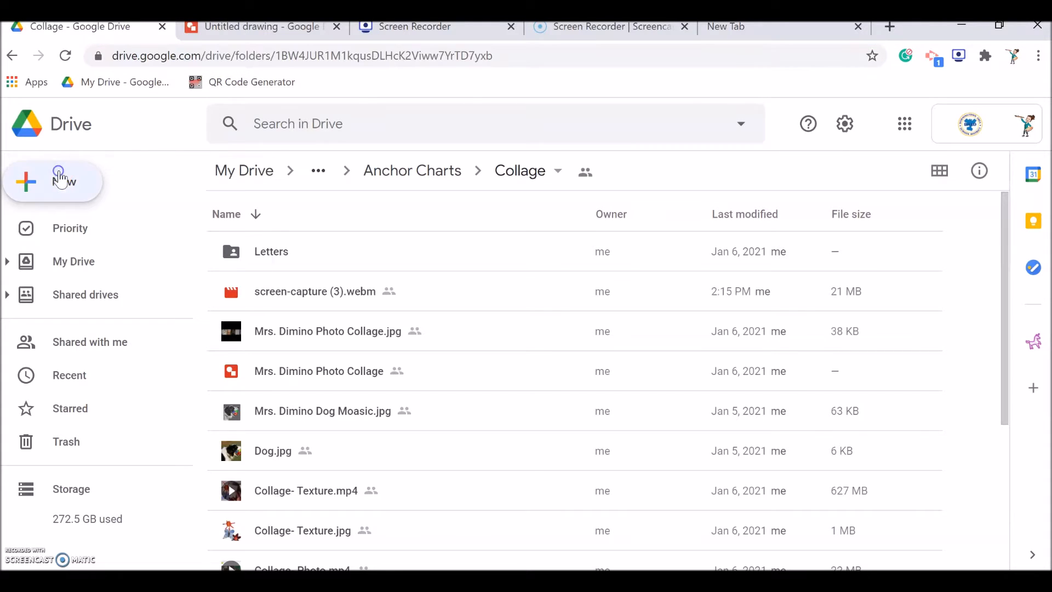
mouse_move(144, 397)
left_click(336, 414)
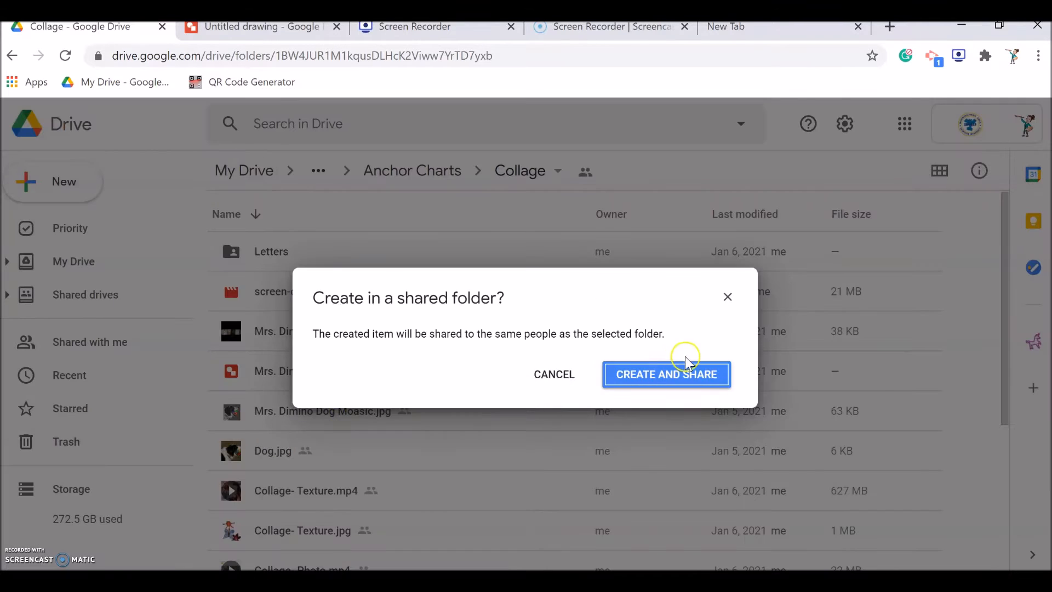
left_click(674, 374)
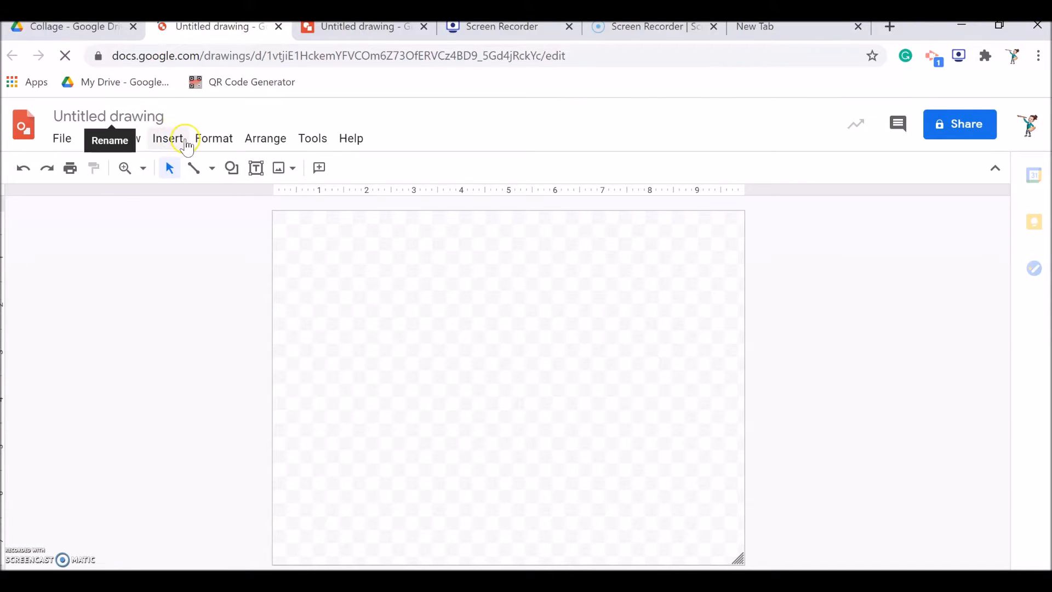
Insert Dog.jpg from the computer into the drawing and enlarge it to nearly the full canvas width.
left_click(168, 138)
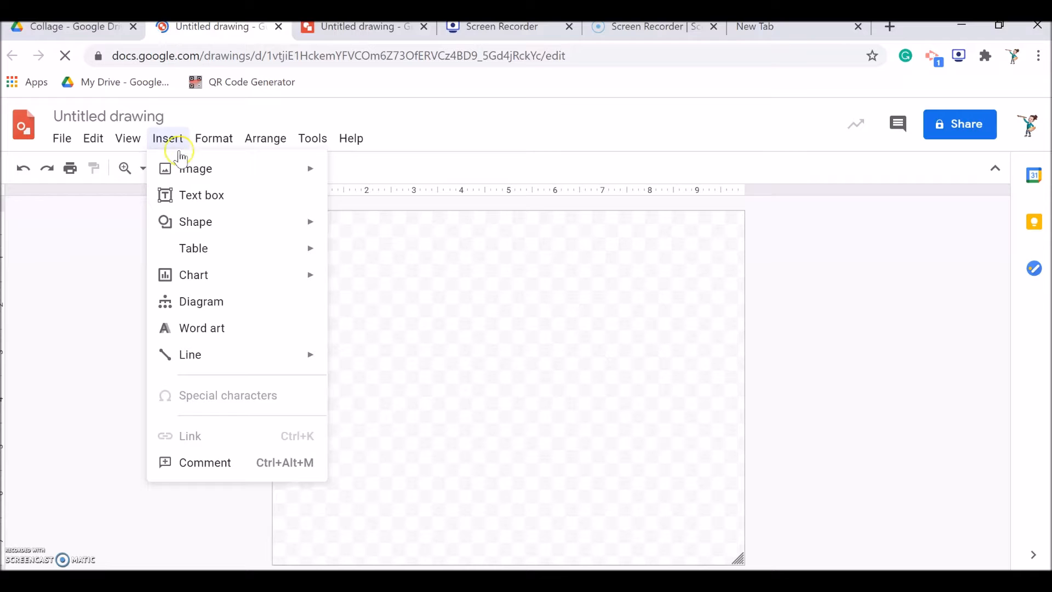
mouse_move(187, 170)
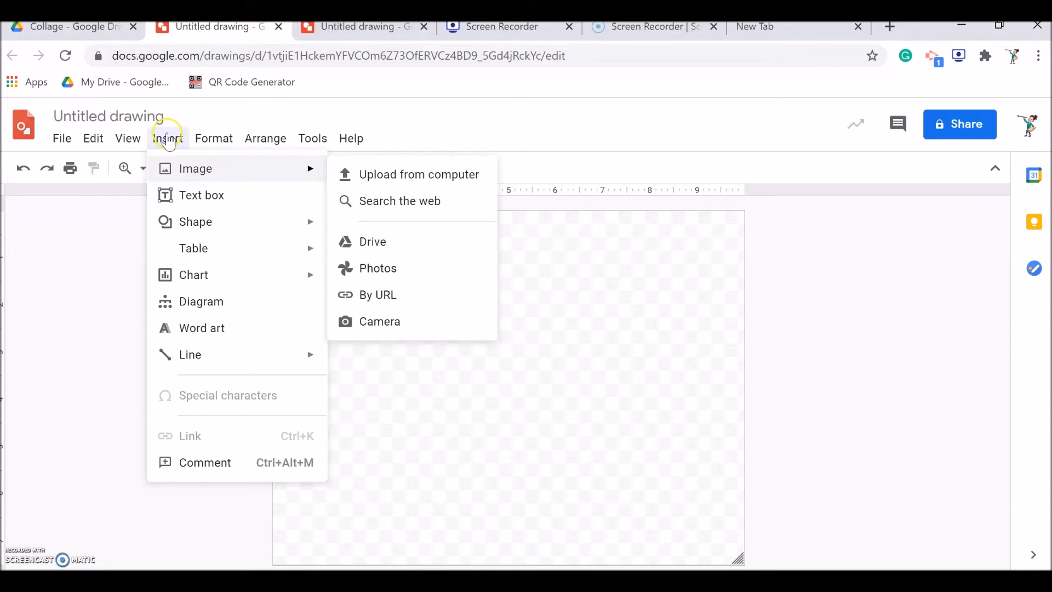
left_click(181, 173)
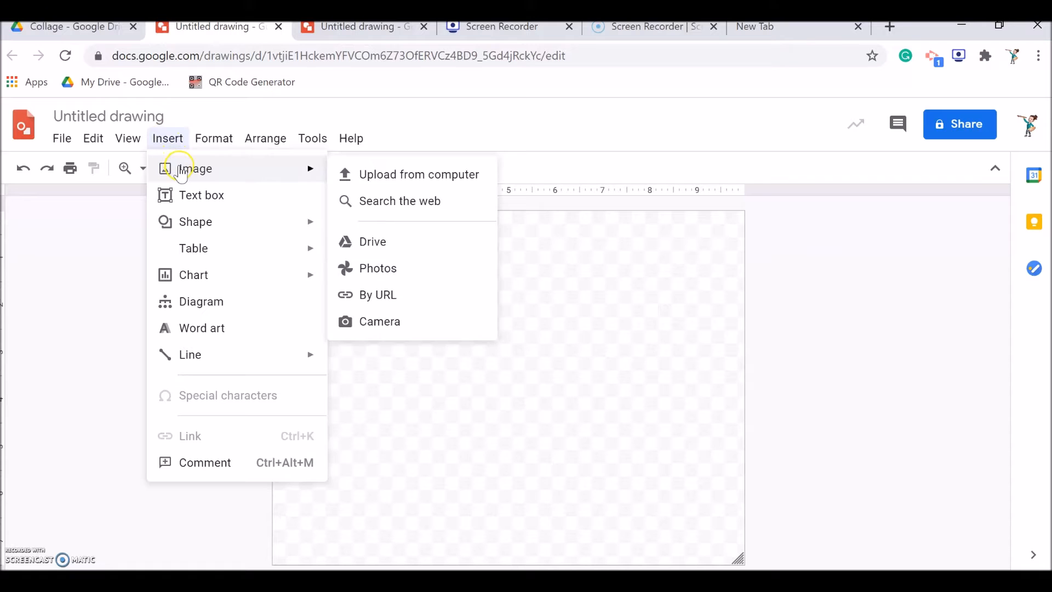
left_click(396, 173)
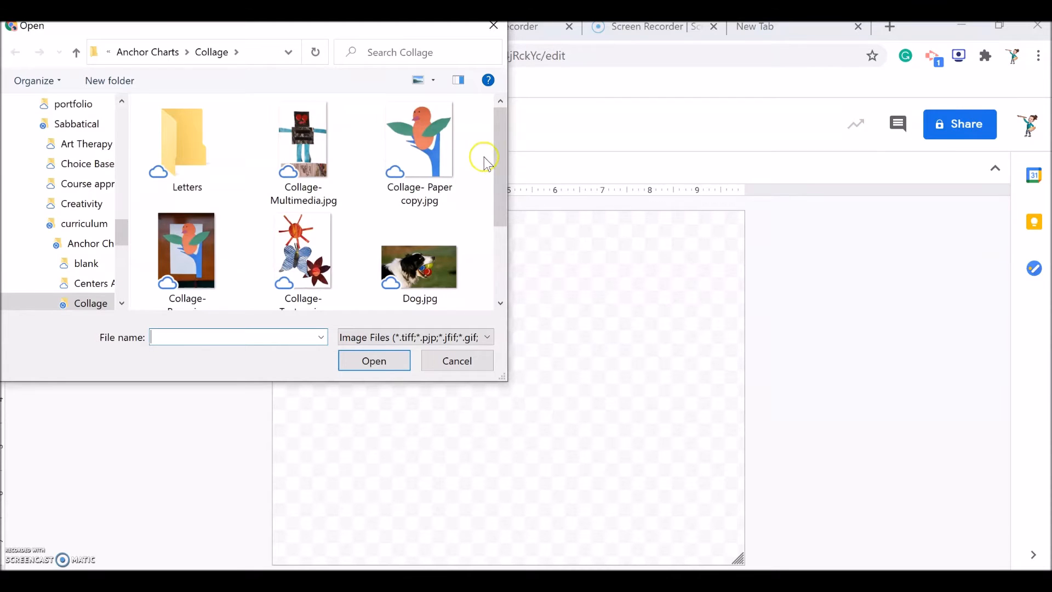
left_click_drag(498, 143, 497, 176)
left_click(439, 211)
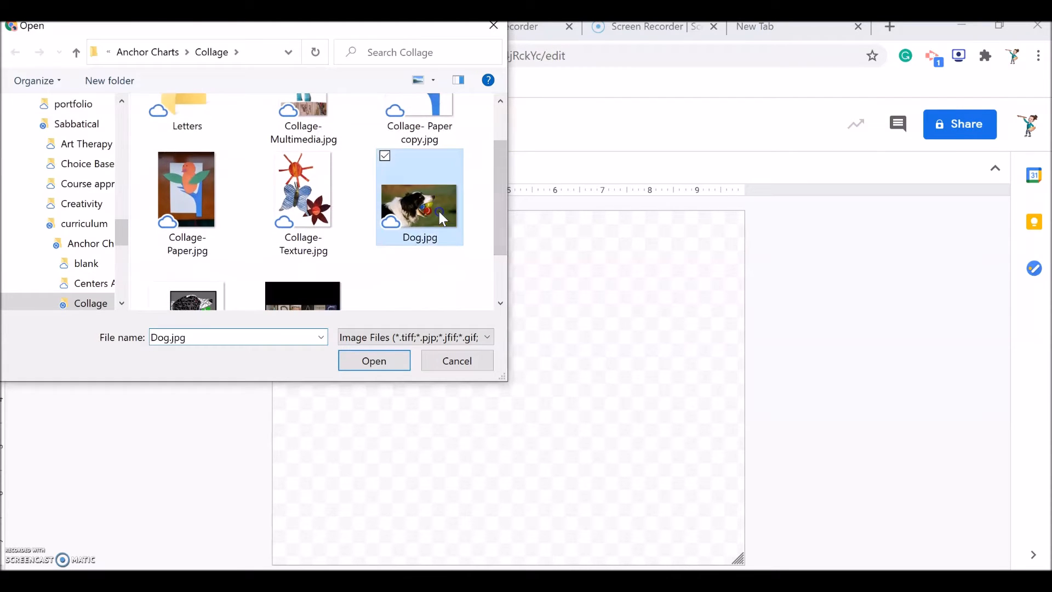
double_click(439, 211)
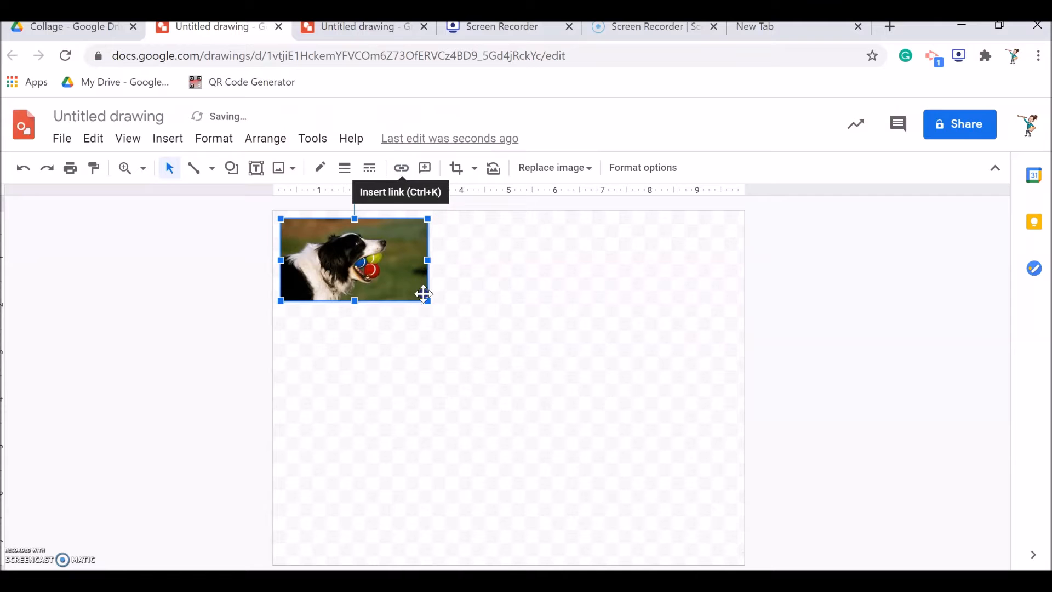
left_click_drag(429, 301, 738, 421)
left_click(802, 336)
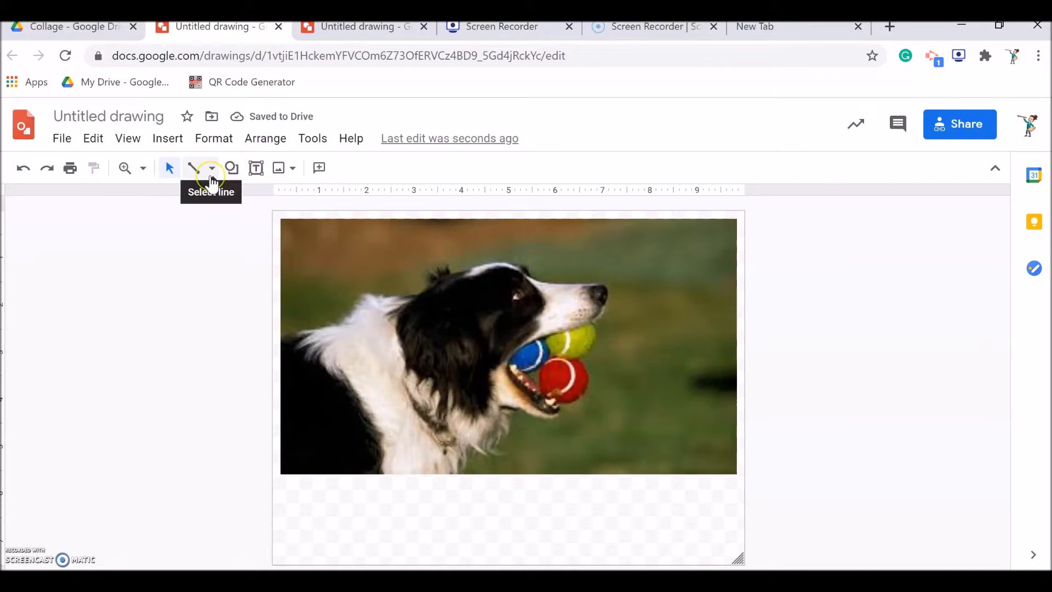
Zoom in on the dog's muzzle and draw a small closed Polyline triangle along its upper edge.
left_click(124, 169)
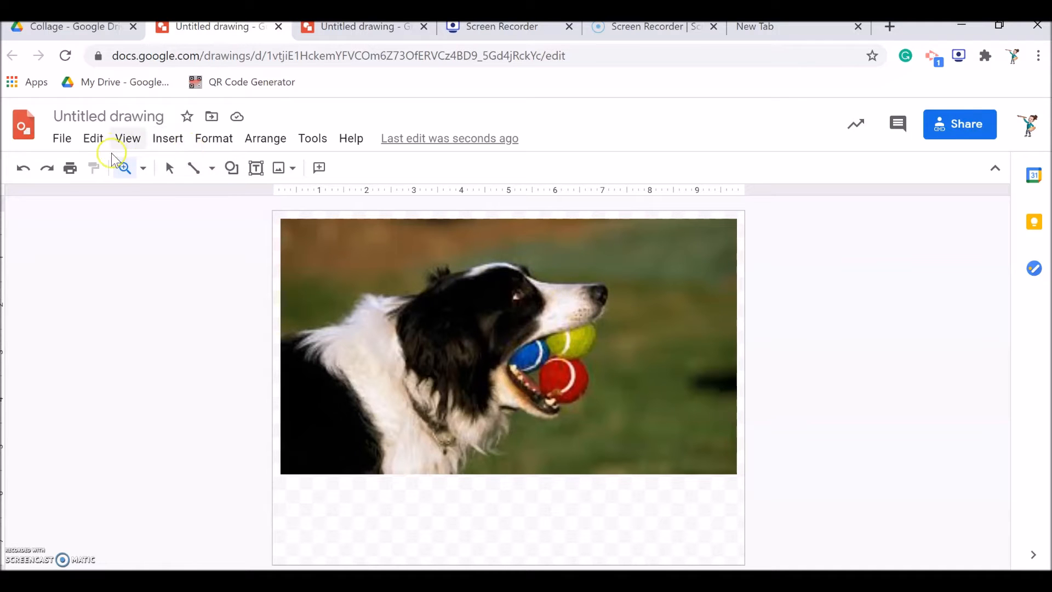
left_click(558, 302)
left_click(558, 302)
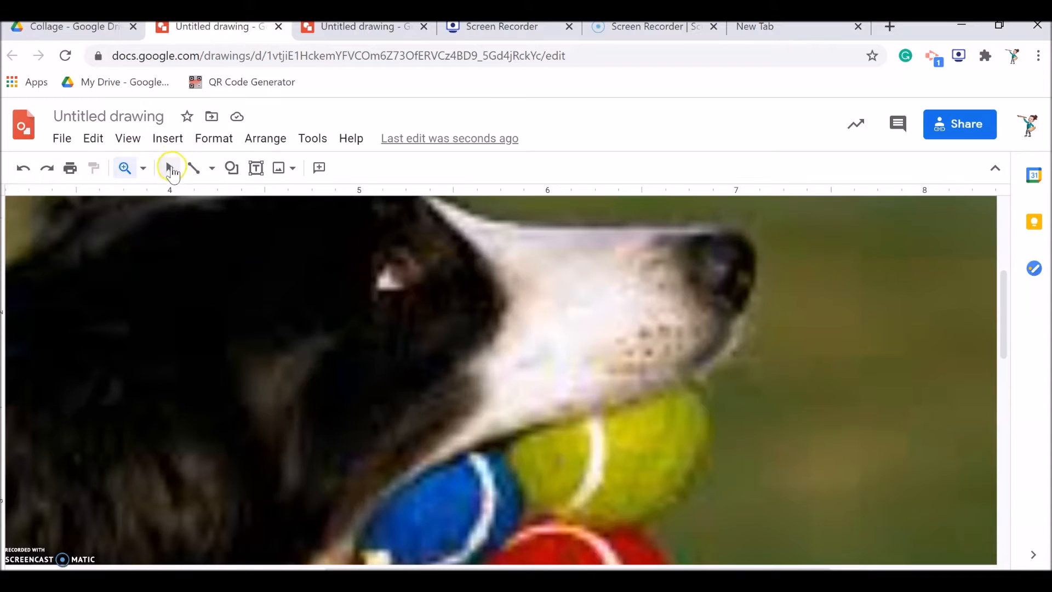
left_click(195, 168)
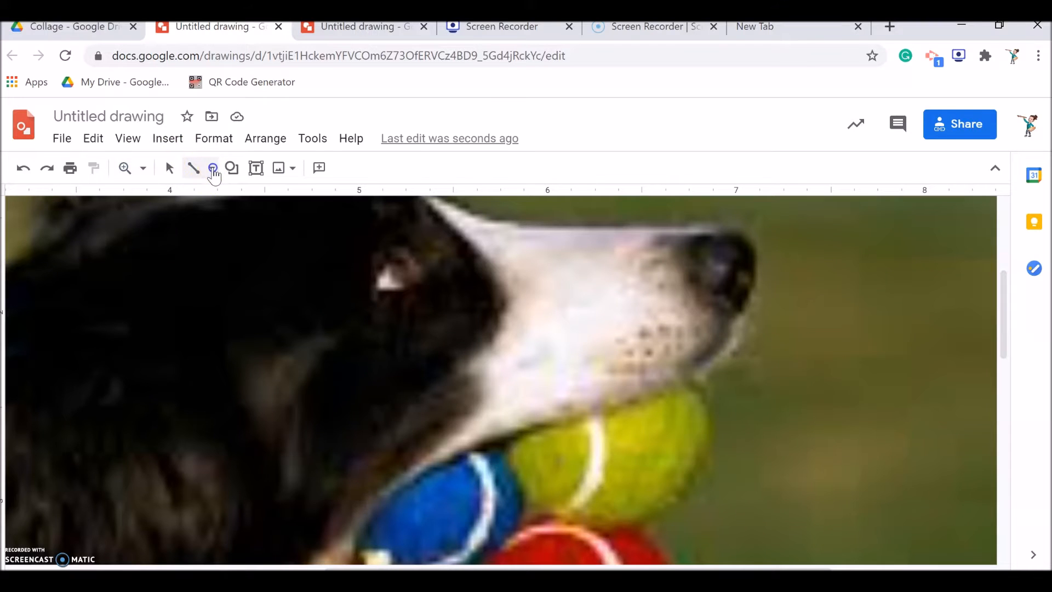
left_click(213, 169)
left_click(226, 331)
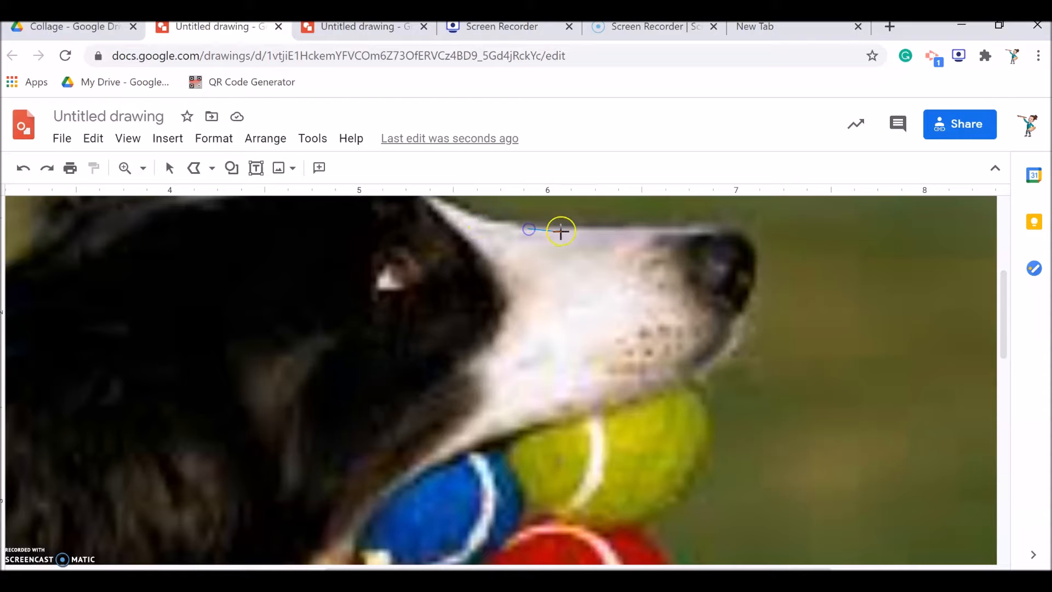
left_click(526, 230)
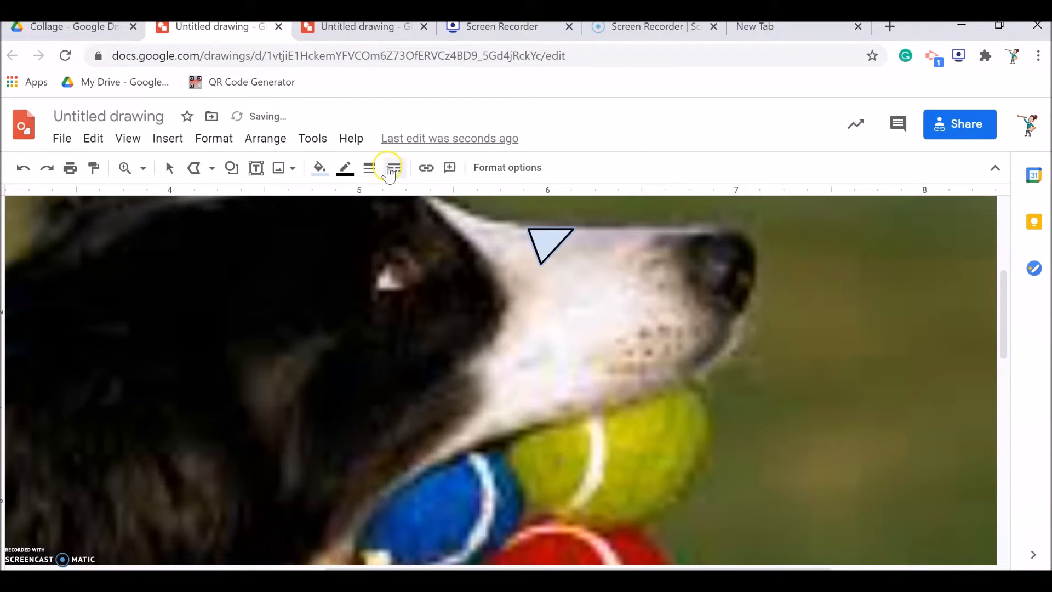
Fill the triangle with the very light grey next to white and make its border transparent.
left_click(323, 170)
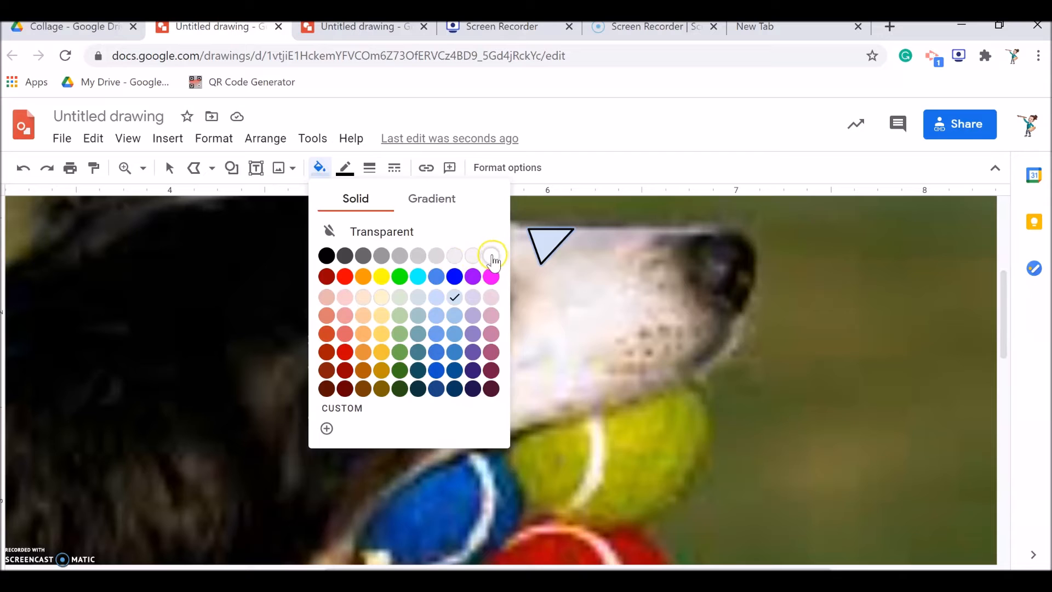
left_click(476, 256)
left_click(345, 168)
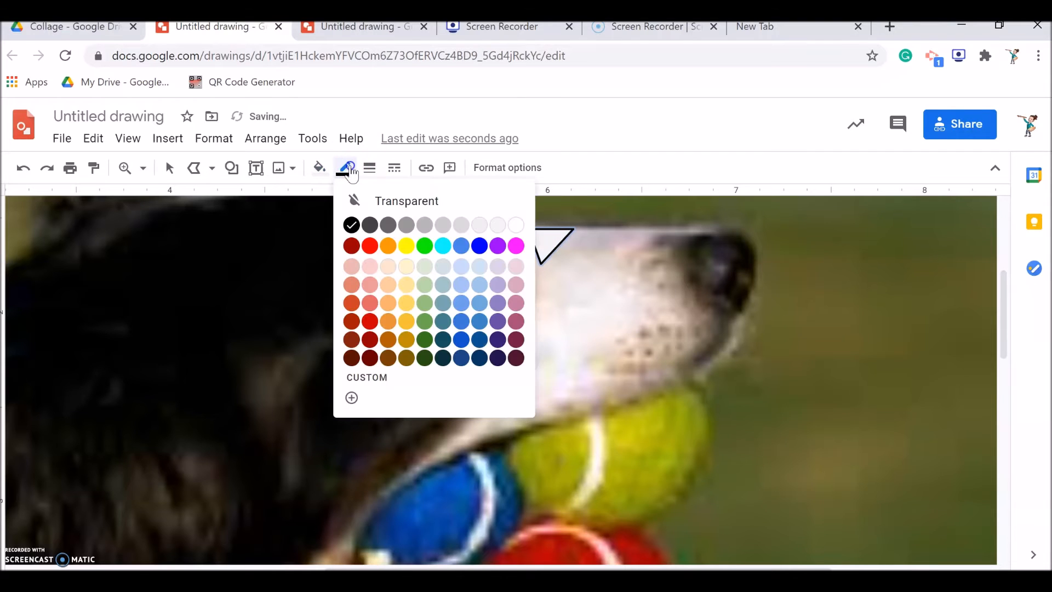
left_click(387, 208)
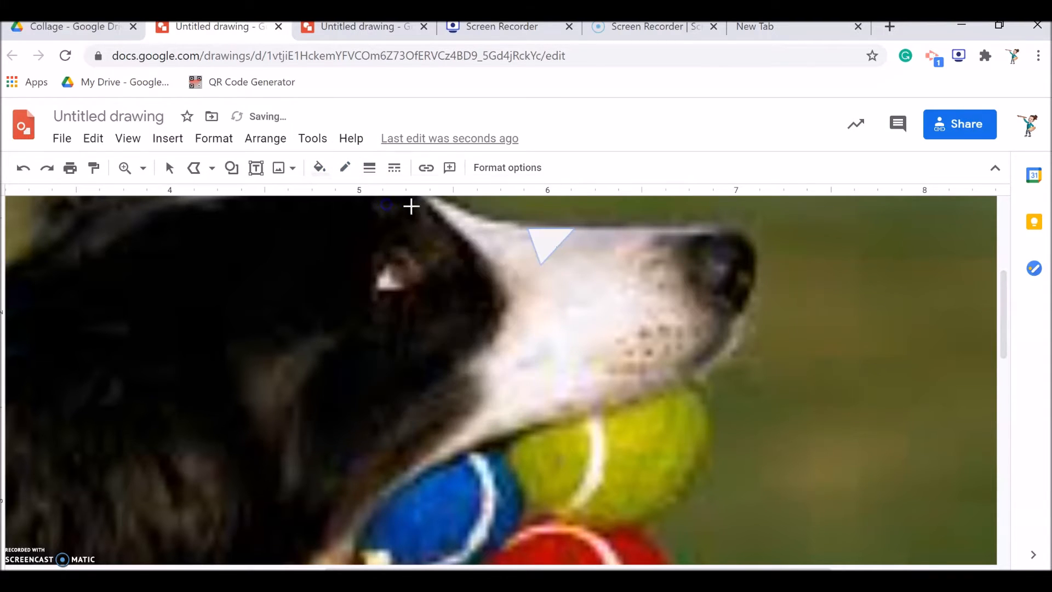
Draw two more light grey triangles along the muzzle's upper edge, continuing from the first one toward the nose.
left_click_drag(577, 230, 546, 267)
left_click(607, 267)
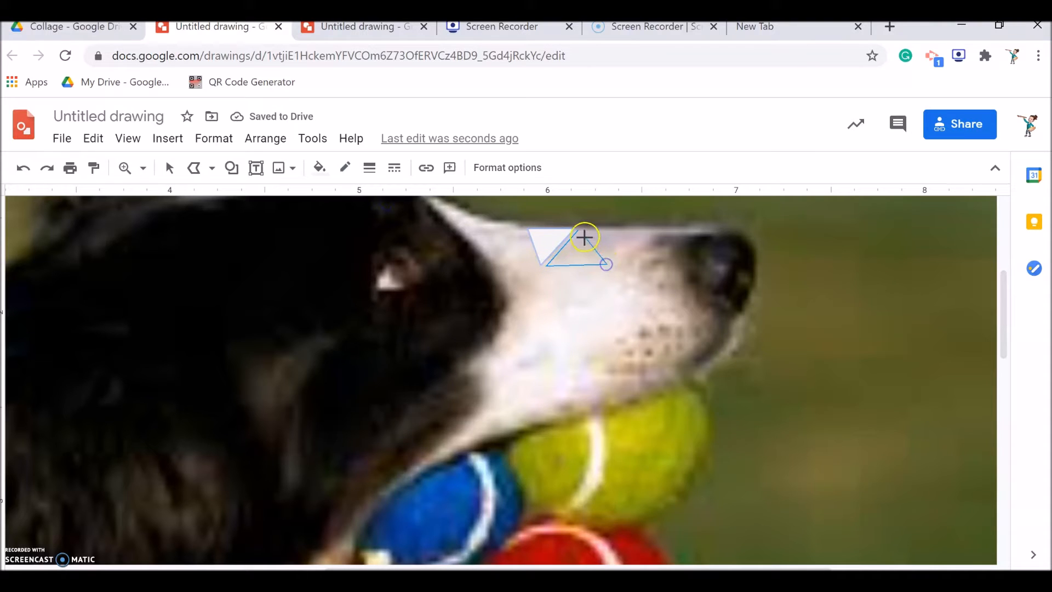
left_click(581, 231)
left_click(588, 232)
left_click(648, 231)
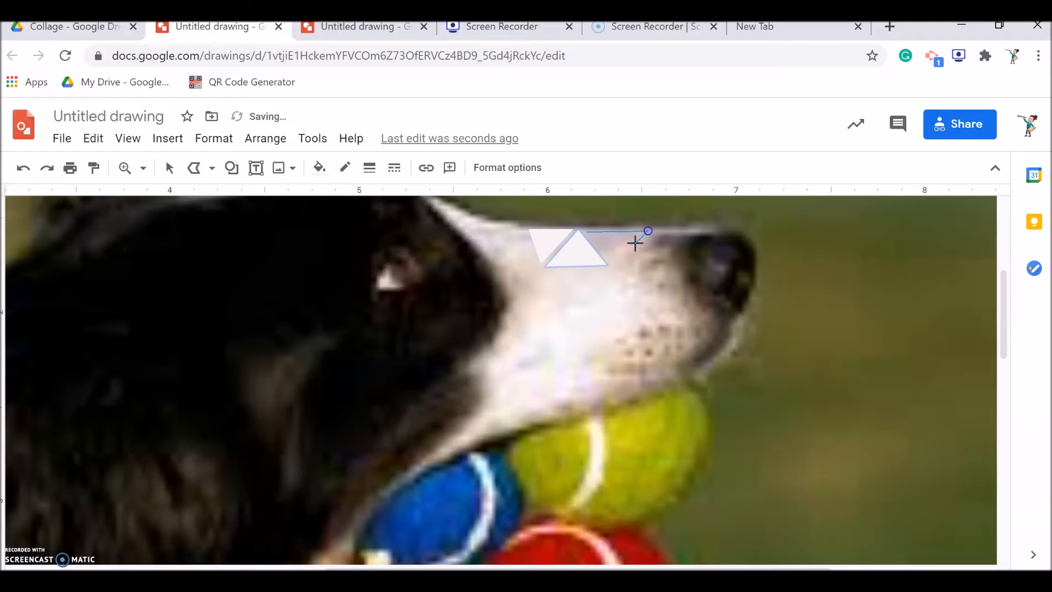
left_click(589, 232)
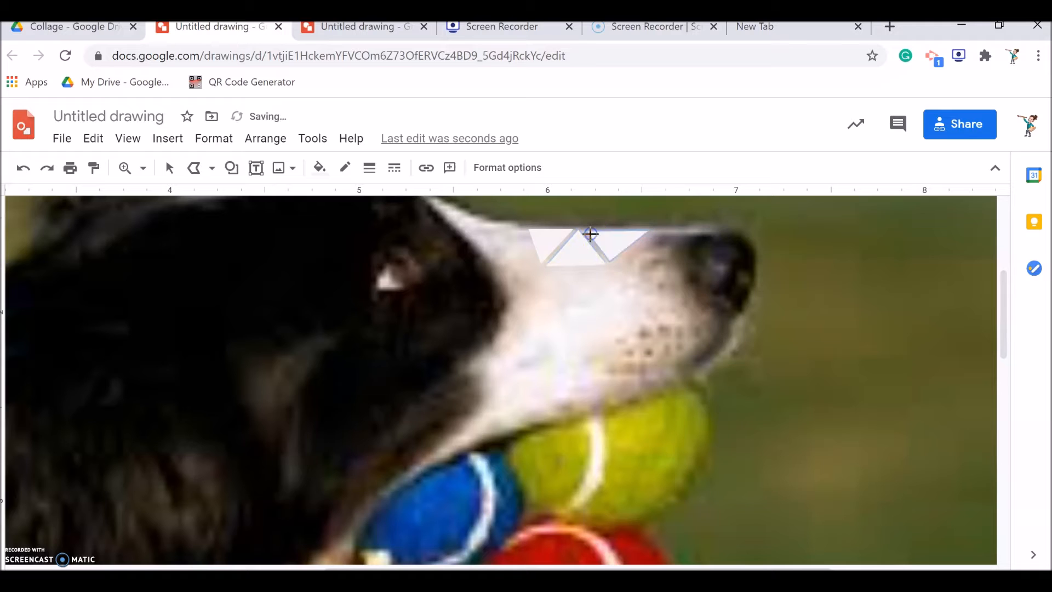
Draw two light grey triangles from the first triangle back toward the eye, leaving narrow gaps between the pieces.
left_click(535, 263)
left_click(489, 261)
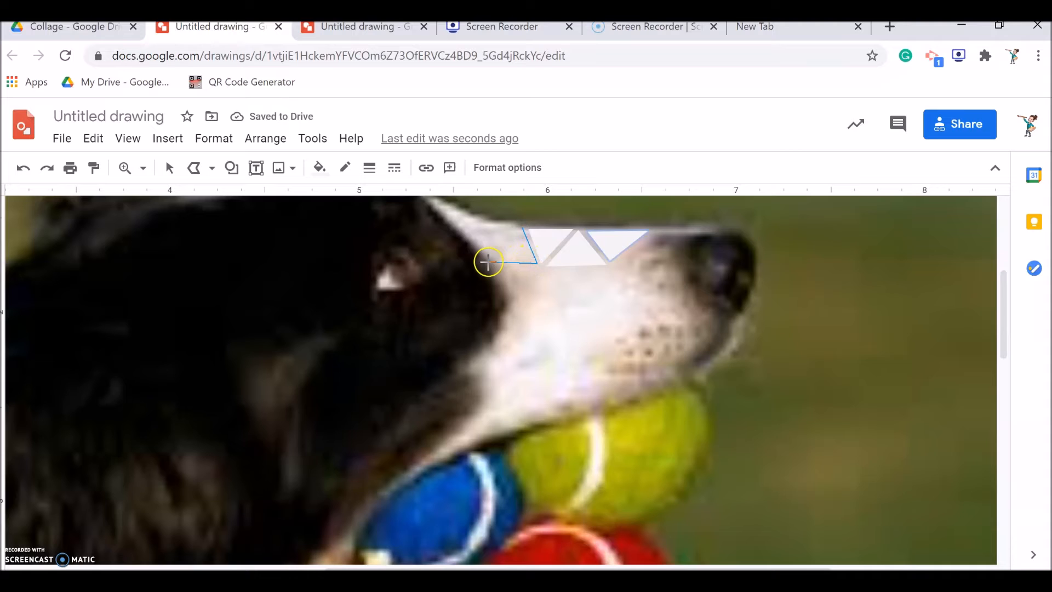
left_click(521, 230)
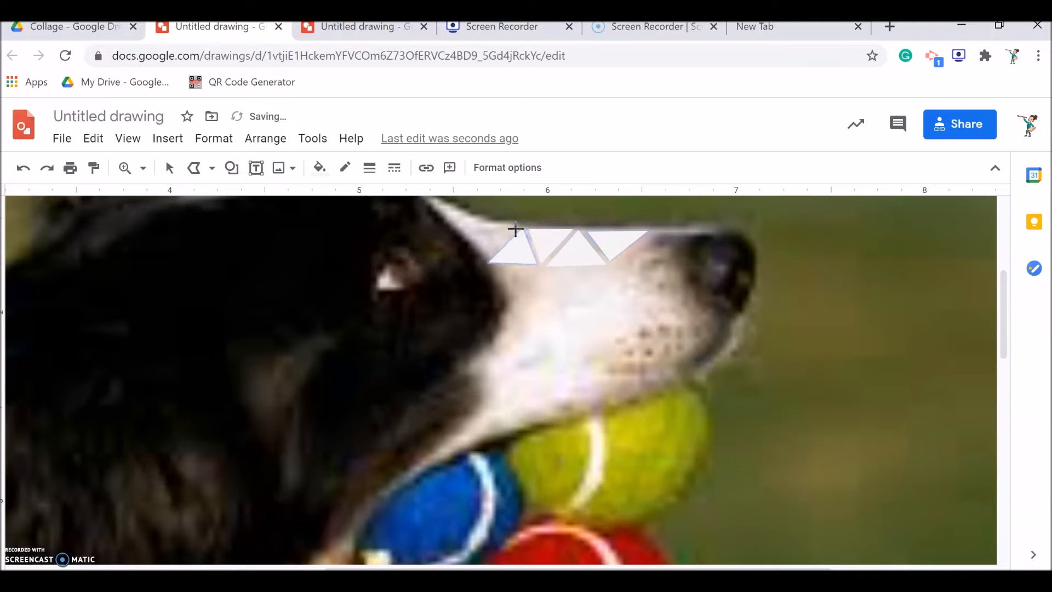
left_click(516, 227)
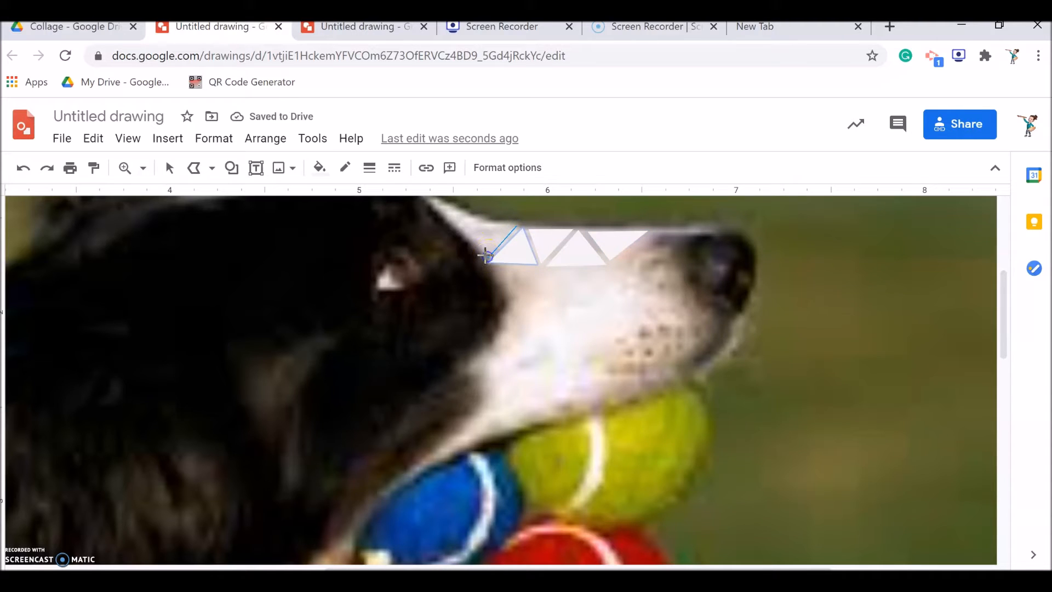
left_click(464, 231)
left_click(514, 228)
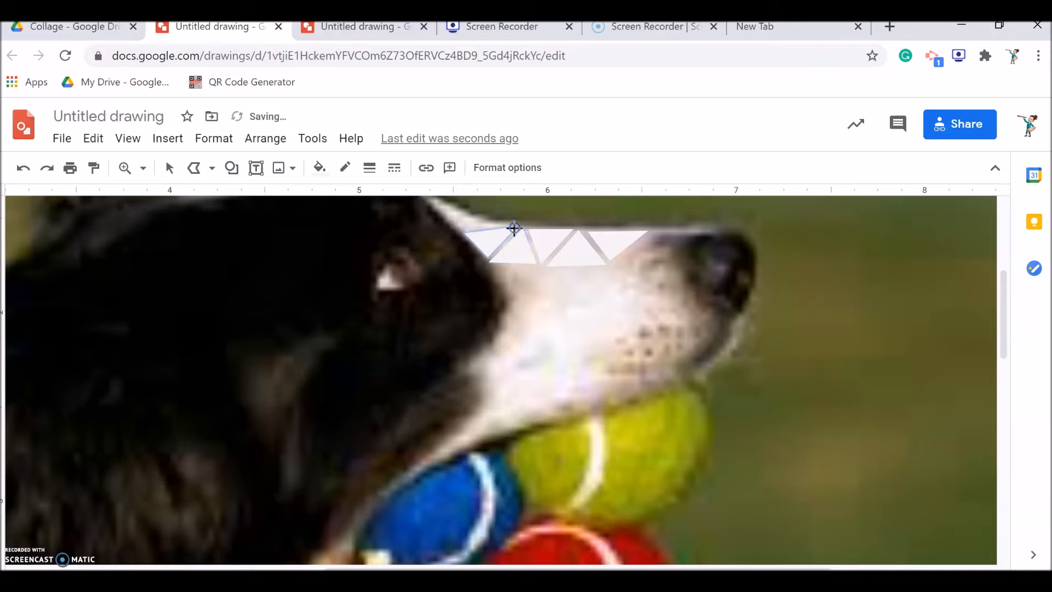
Draw a narrow light grey triangle over the white strip running up the dog's forehead.
left_click(498, 224)
left_click(434, 202)
left_click(463, 231)
left_click(499, 223)
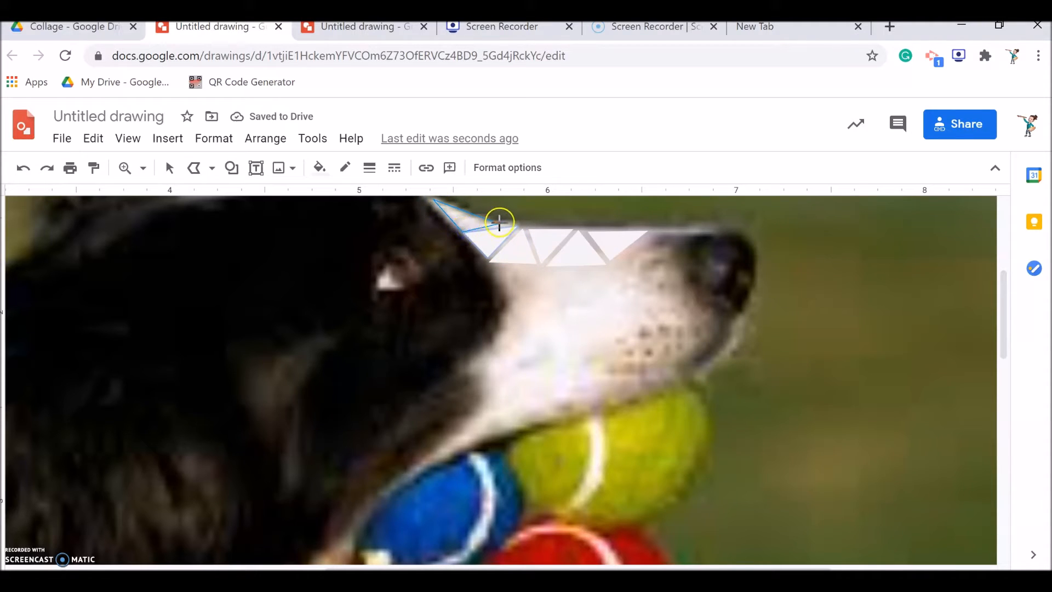
Draw a triangle on the black fur above the eye and fill it with the dark grey next to black.
left_click(426, 214)
left_click(466, 246)
left_click(411, 240)
left_click(425, 215)
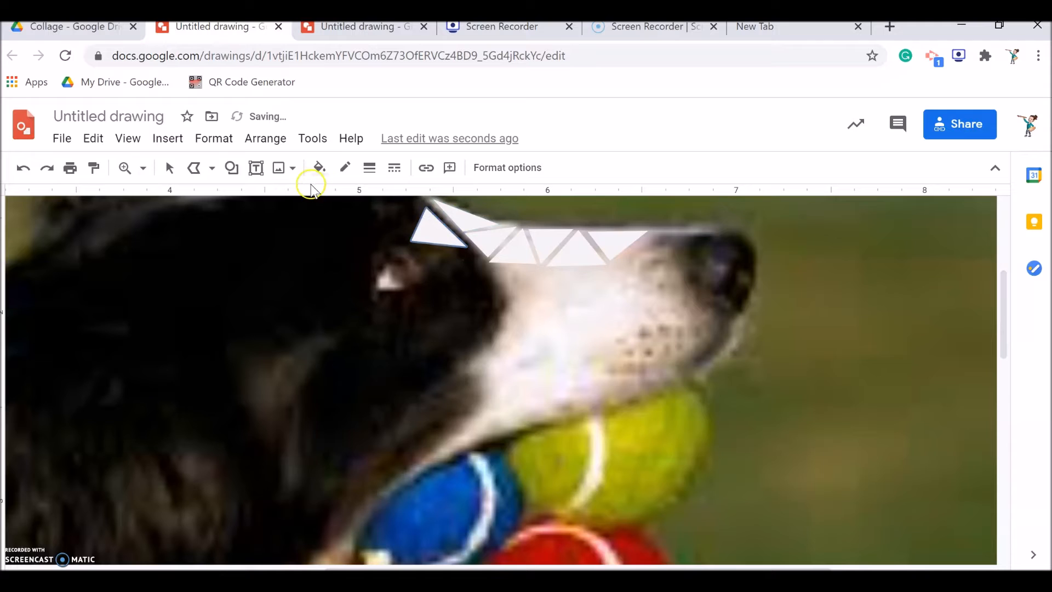
left_click(319, 167)
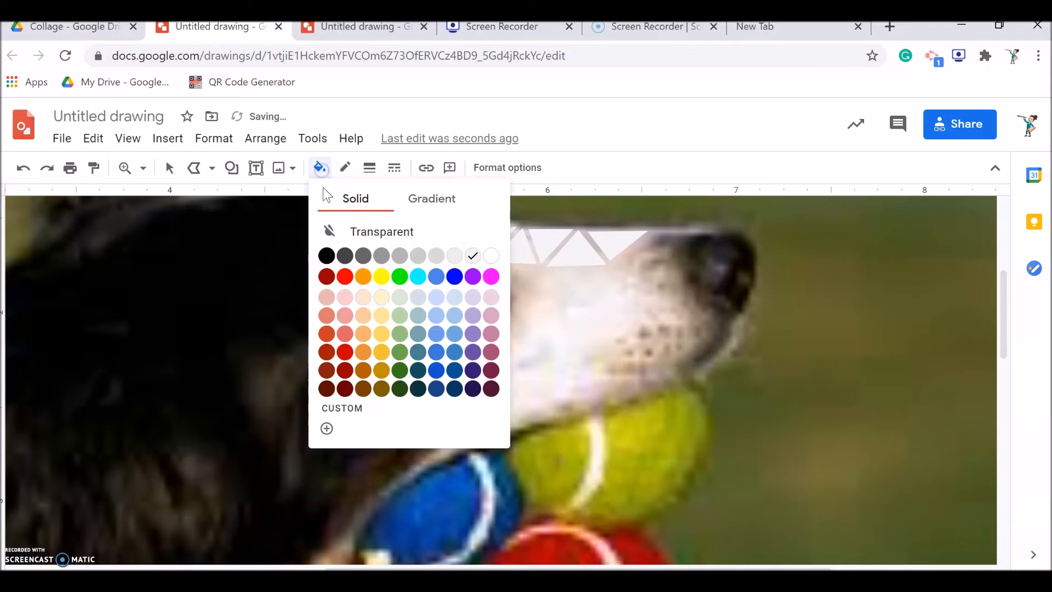
left_click(347, 256)
Draw a second dark grey triangle on the black fur between the first dark piece and the muzzle.
left_click(470, 249)
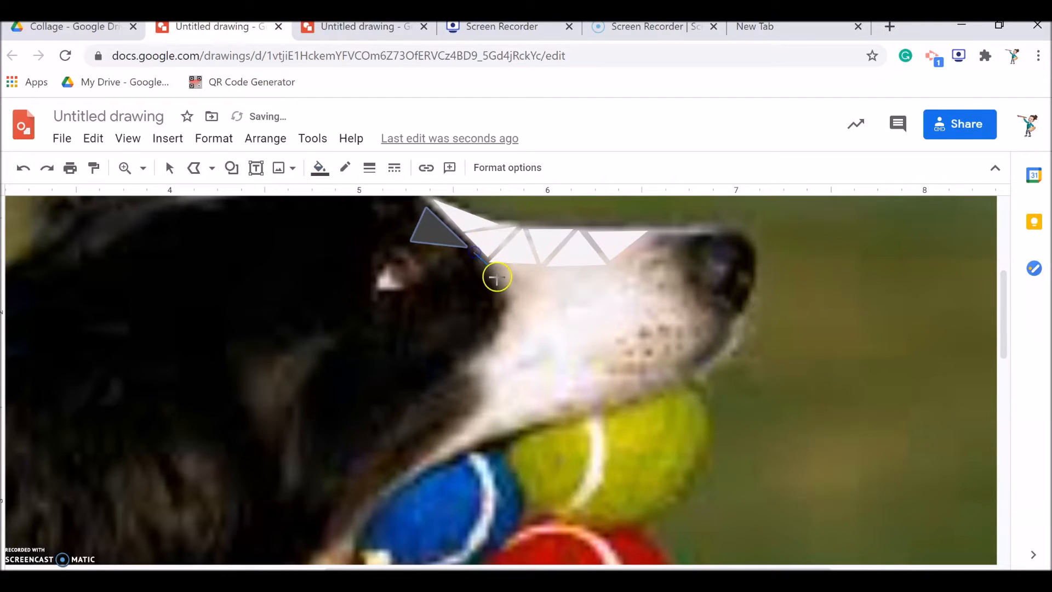
left_click(498, 284)
left_click(429, 254)
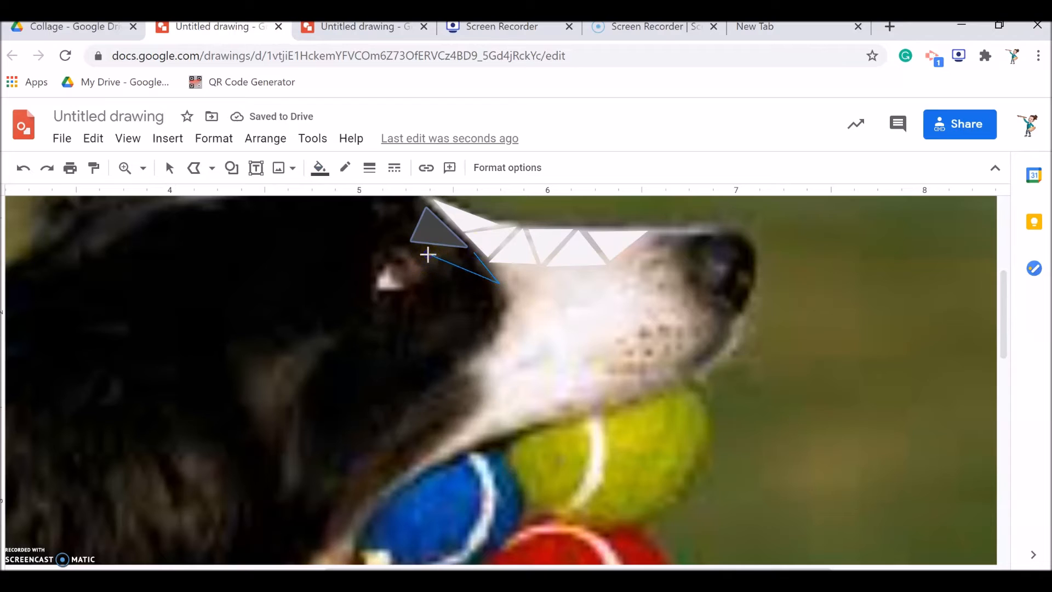
left_click(471, 253)
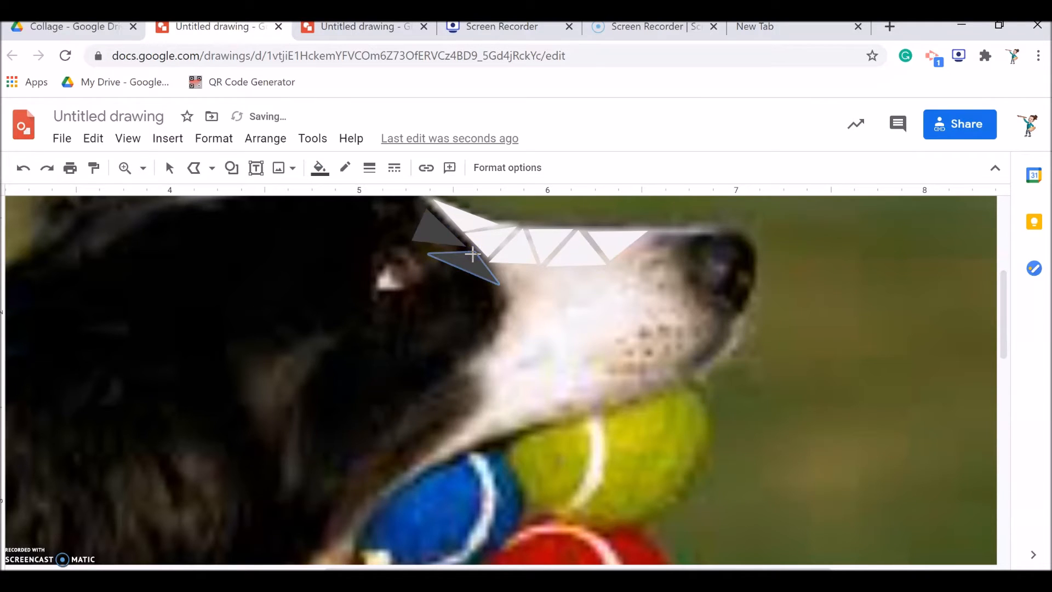
Reshape the light grey triangle on the dog's forehead by nudging its lower corner slightly upward.
left_click(196, 169)
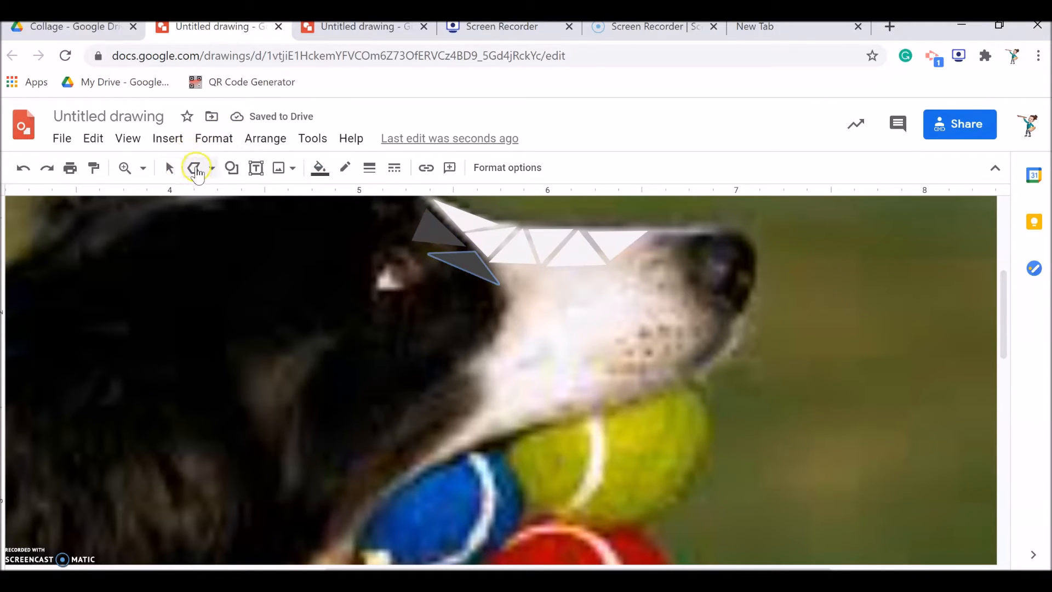
left_click(171, 169)
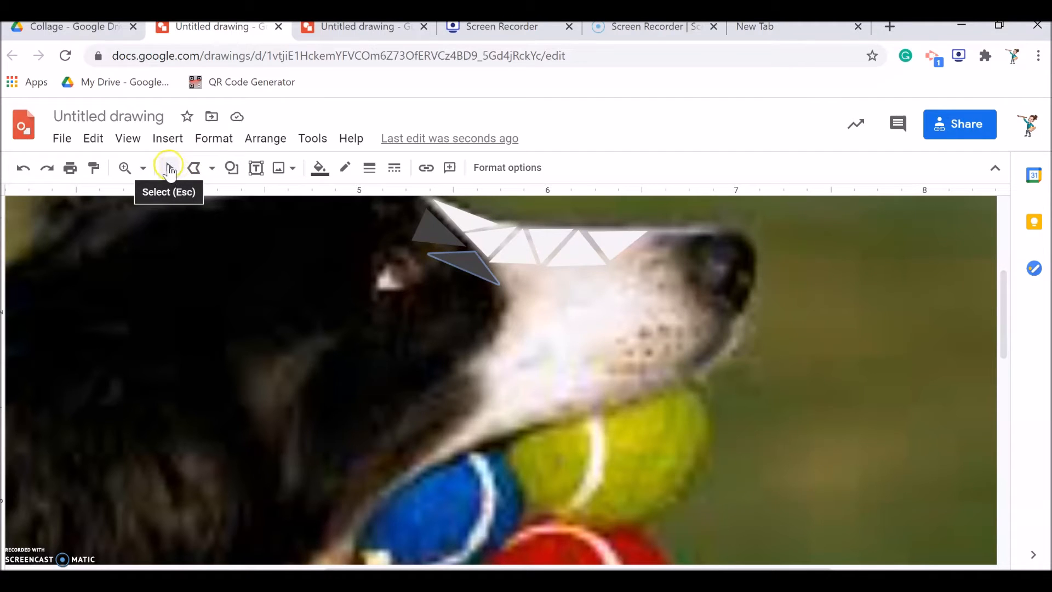
left_click(430, 233)
left_click(467, 226)
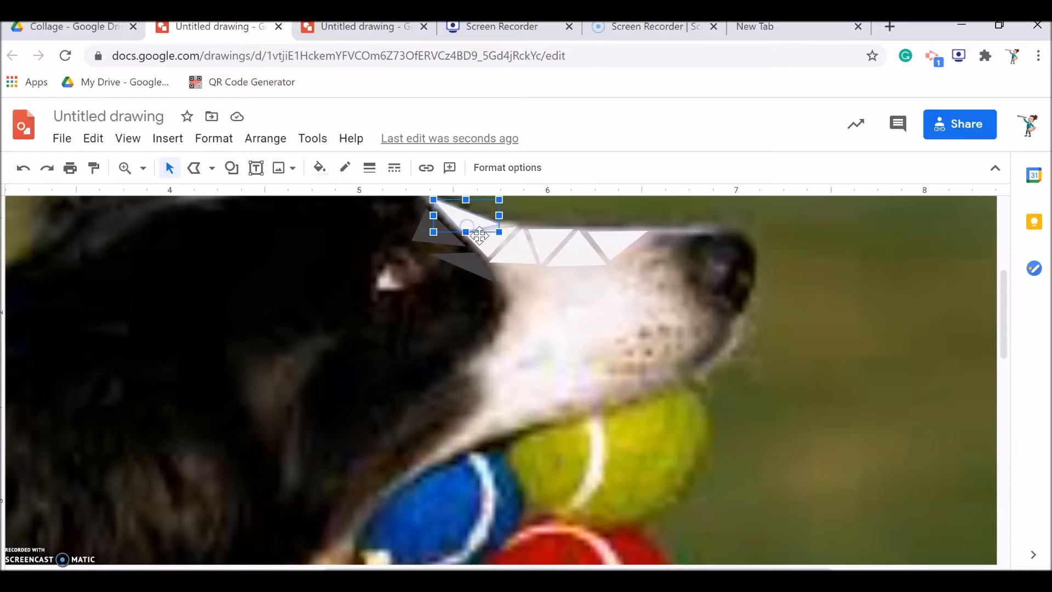
double_click(471, 224)
left_click(463, 232)
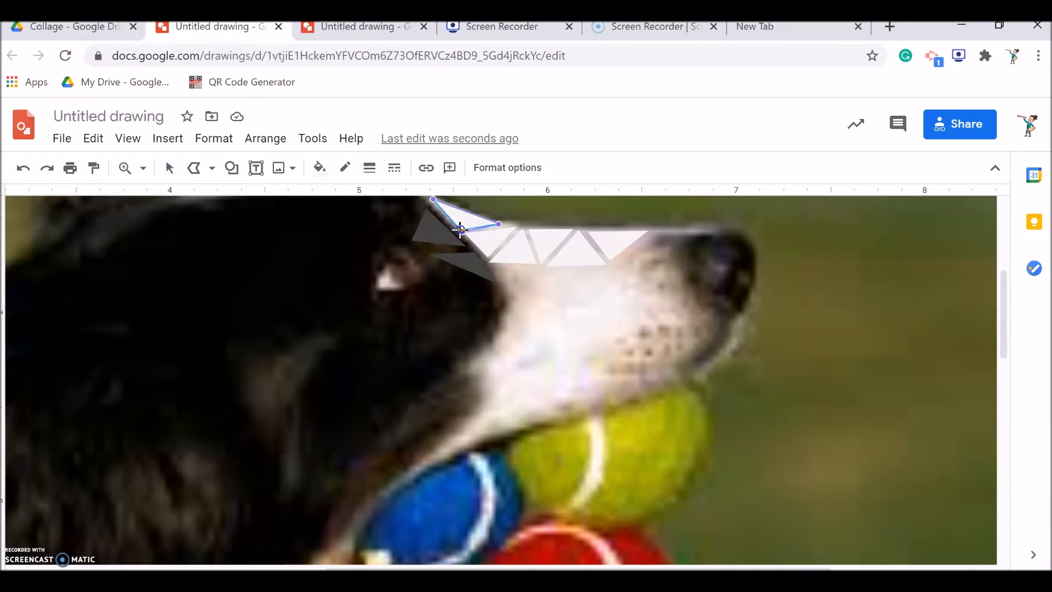
left_click_drag(460, 229, 460, 228)
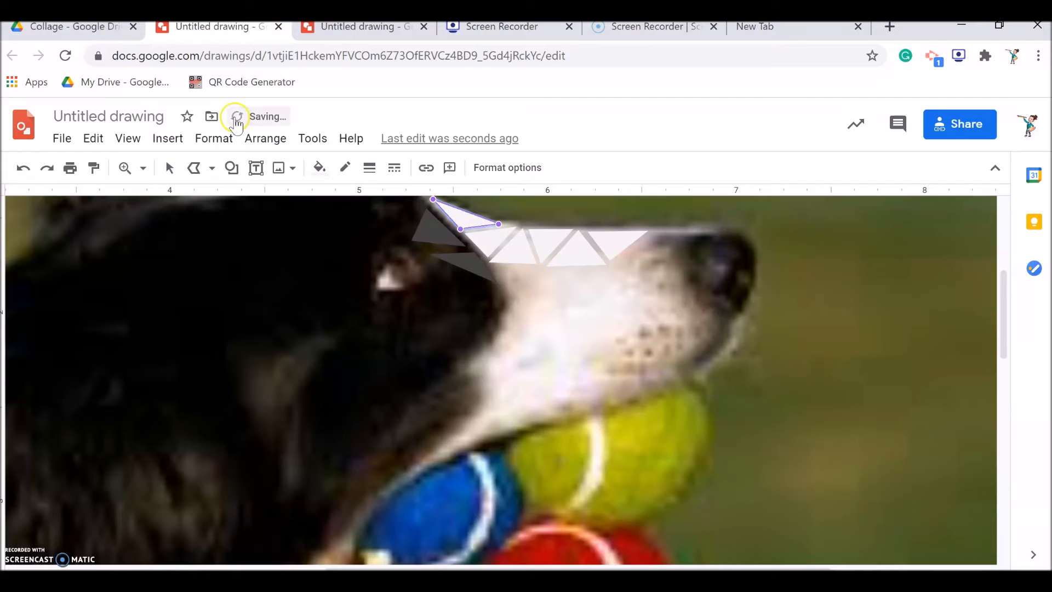
Draw a third triangle on the black fur below the second dark piece and fill it with the dark grey next to black.
left_click(195, 171)
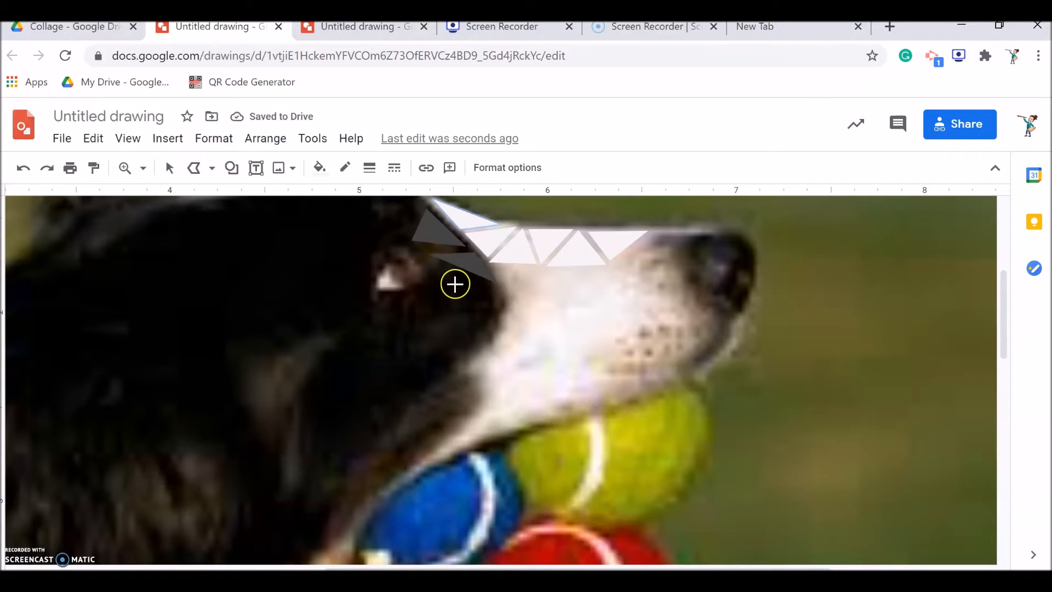
left_click_drag(441, 263, 507, 299)
left_click(501, 290)
left_click(499, 321)
left_click(444, 265)
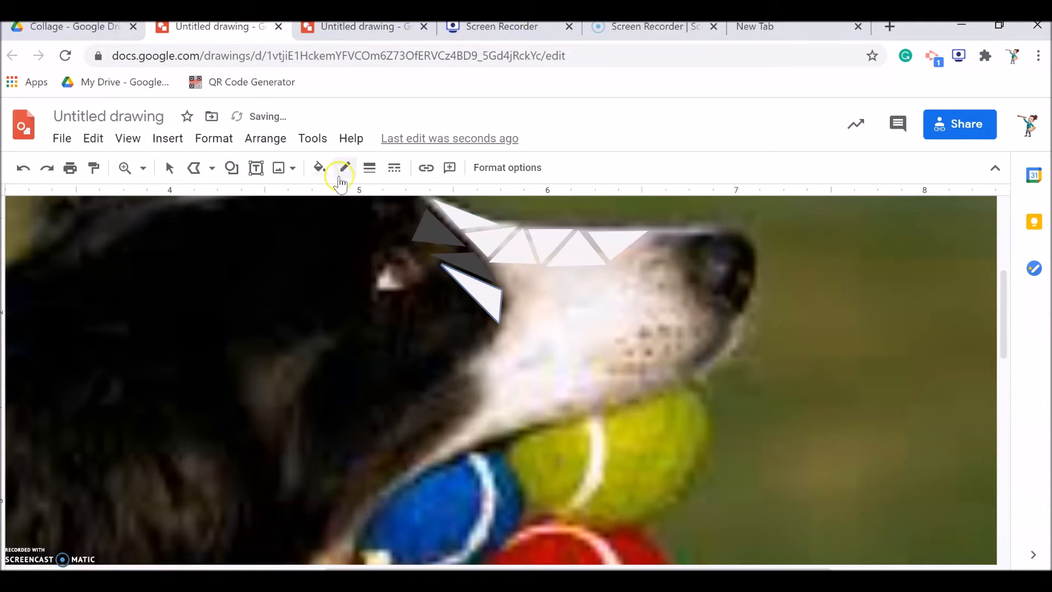
left_click(319, 168)
left_click(363, 256)
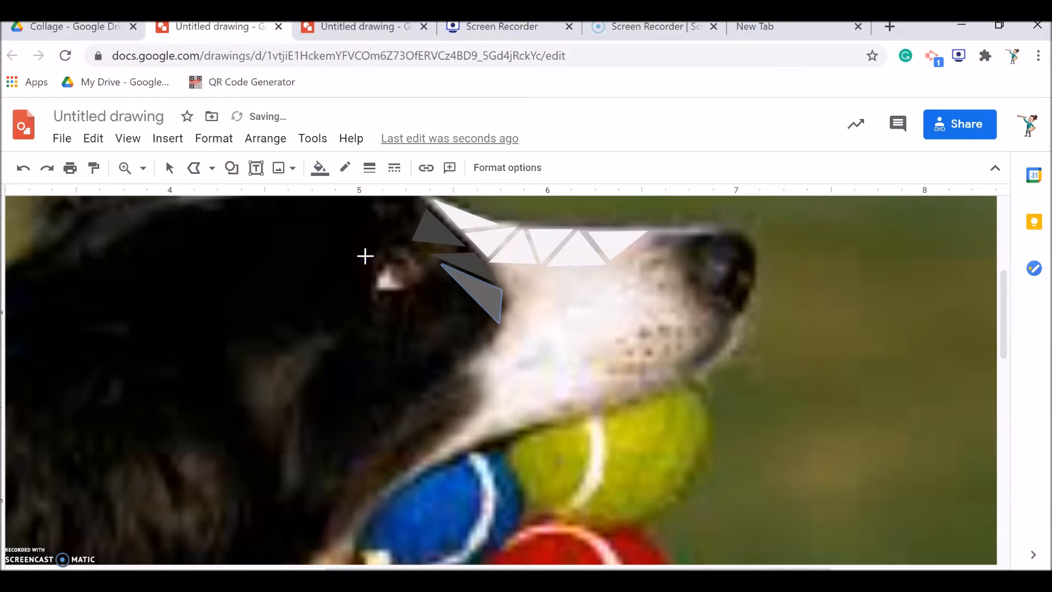
left_click(319, 168)
left_click(346, 256)
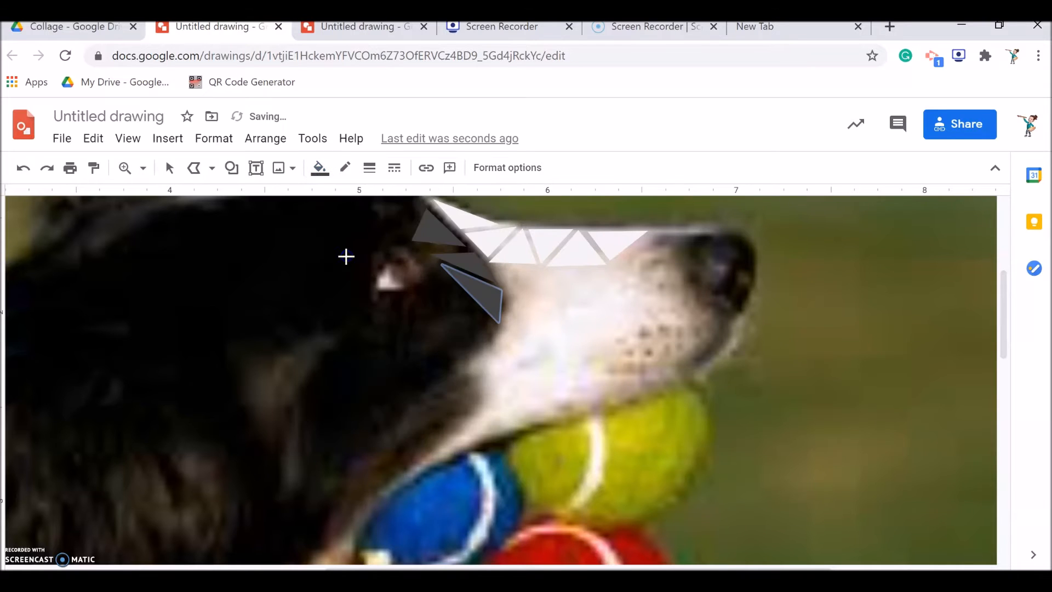
Draw a triangle along the upper edge of the yellow-green tennis ball and fill it with bright green.
left_click(607, 414)
left_click(665, 398)
left_click(610, 418)
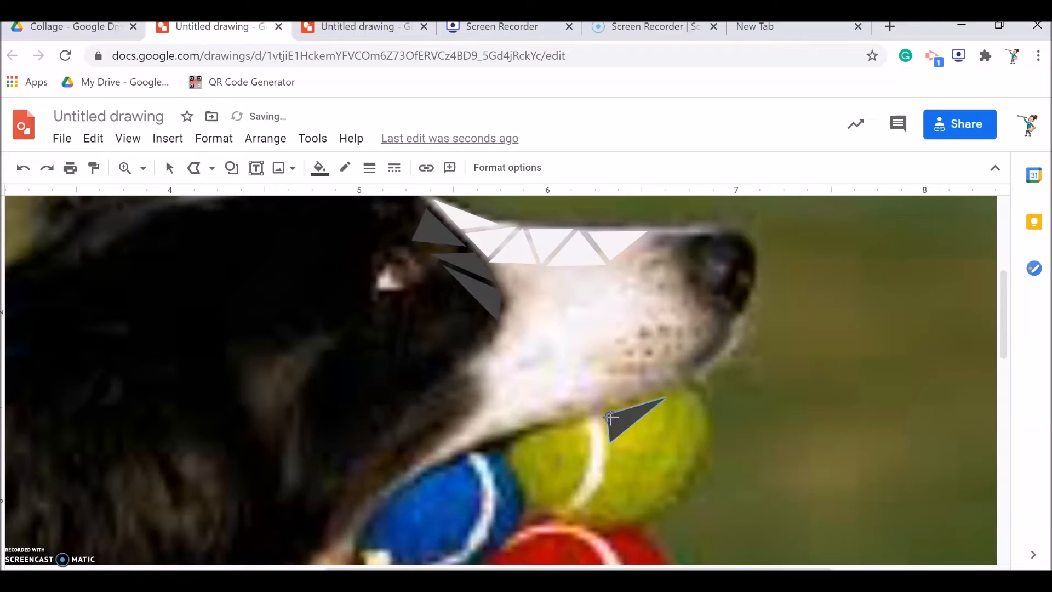
left_click(319, 168)
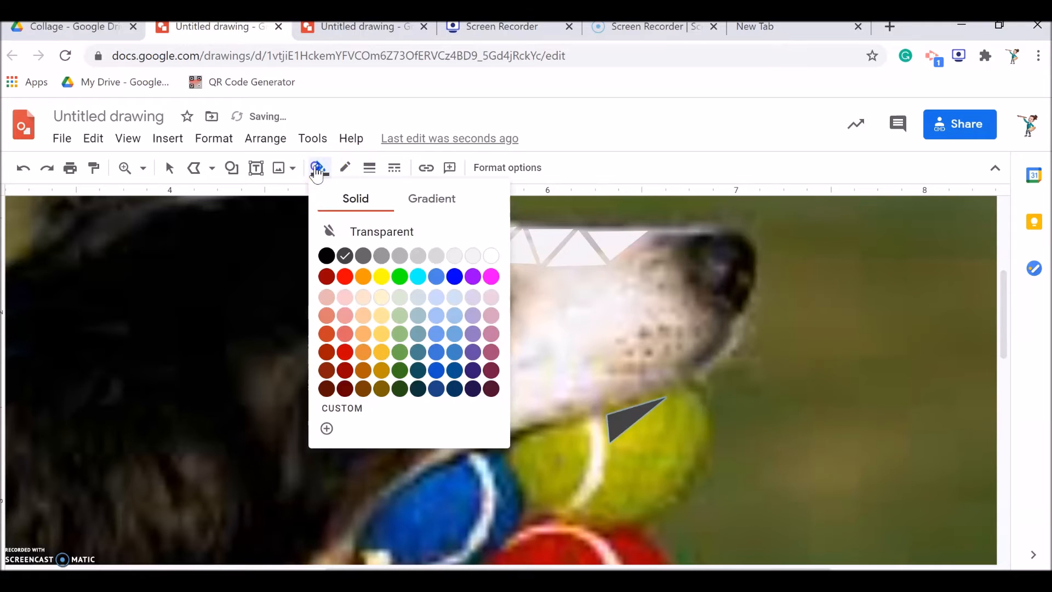
left_click(400, 276)
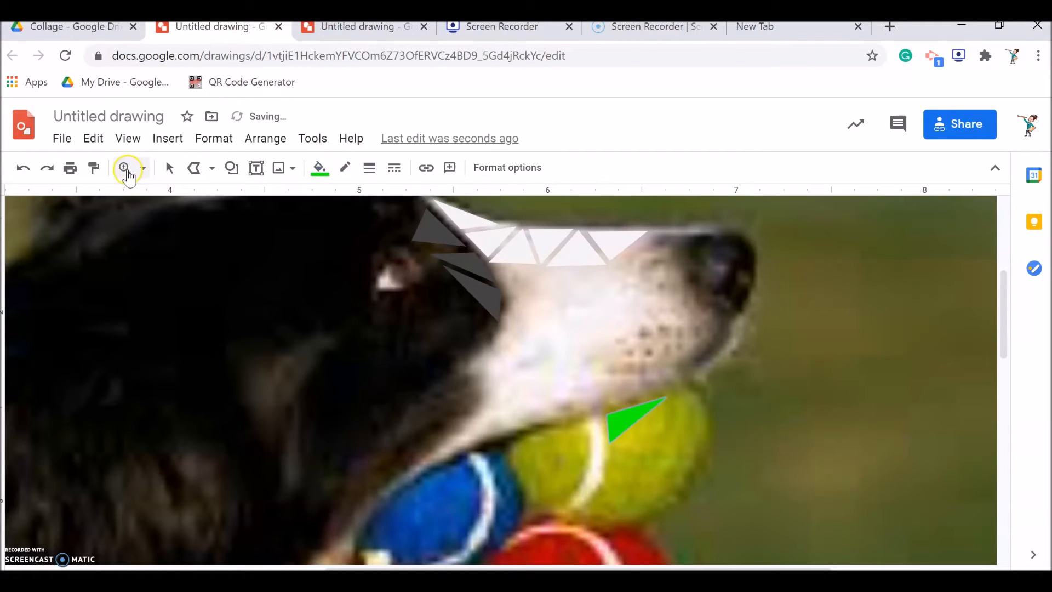
Cover the whole page with a rectangle and fill it with medium grey, the fourth shade in the black-to-white row.
left_click(143, 169)
left_click(167, 204)
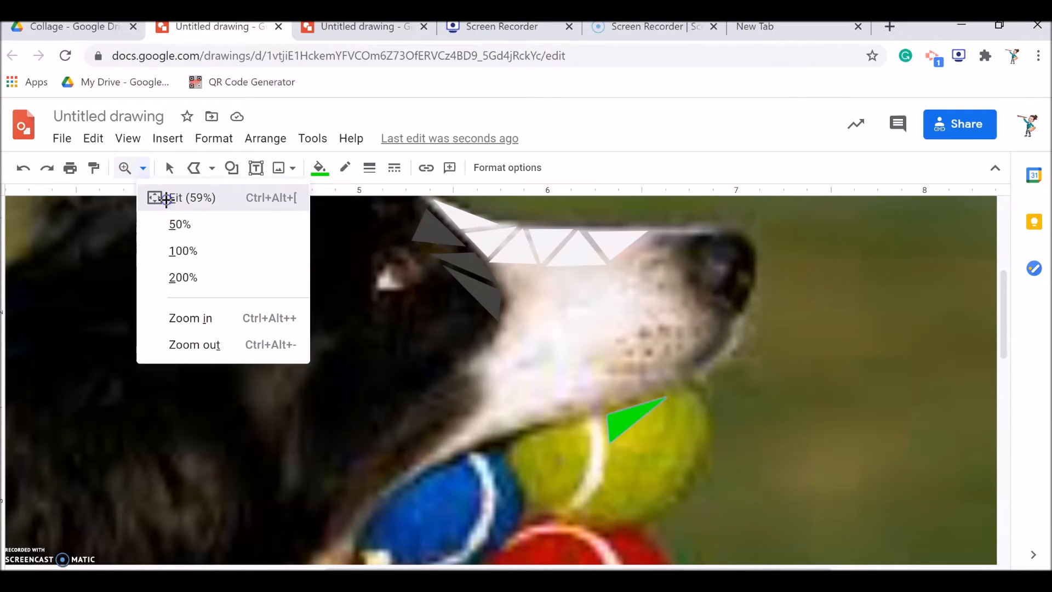
left_click(166, 198)
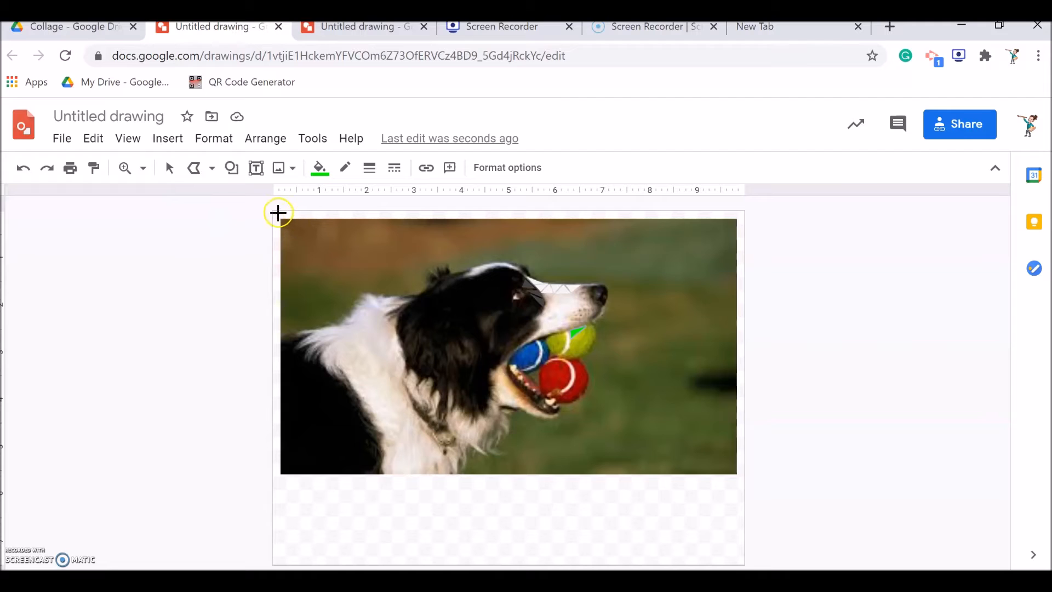
left_click_drag(273, 212, 223, 200)
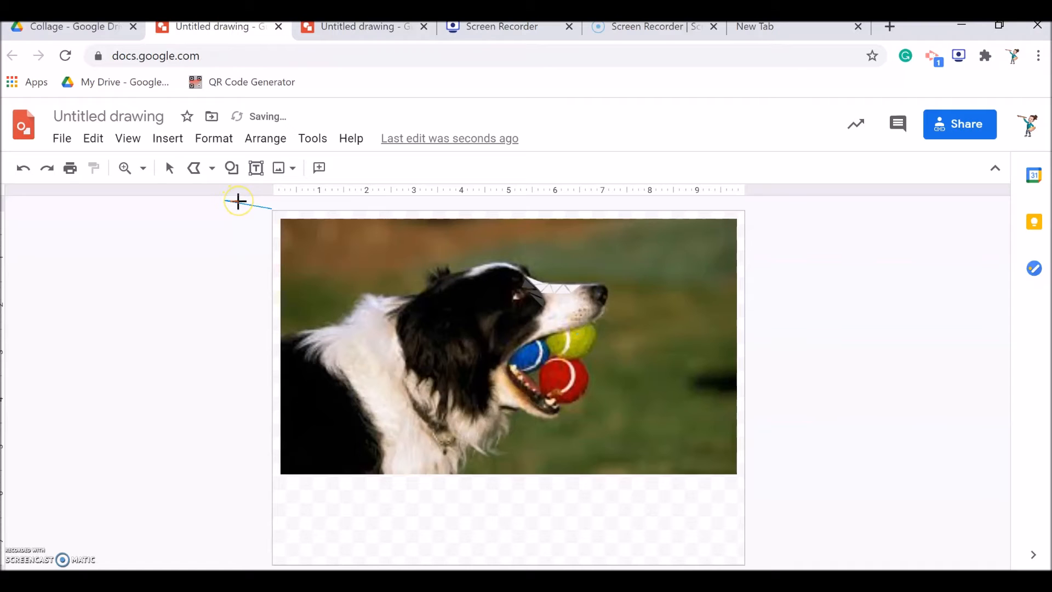
left_click_drag(235, 201, 252, 215)
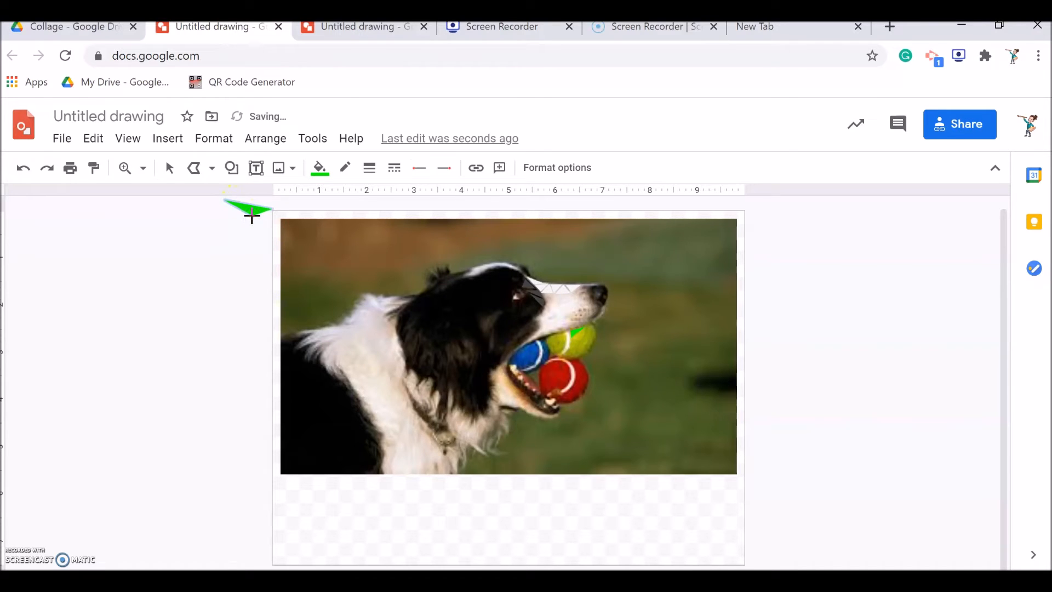
left_click(232, 167)
left_click(255, 198)
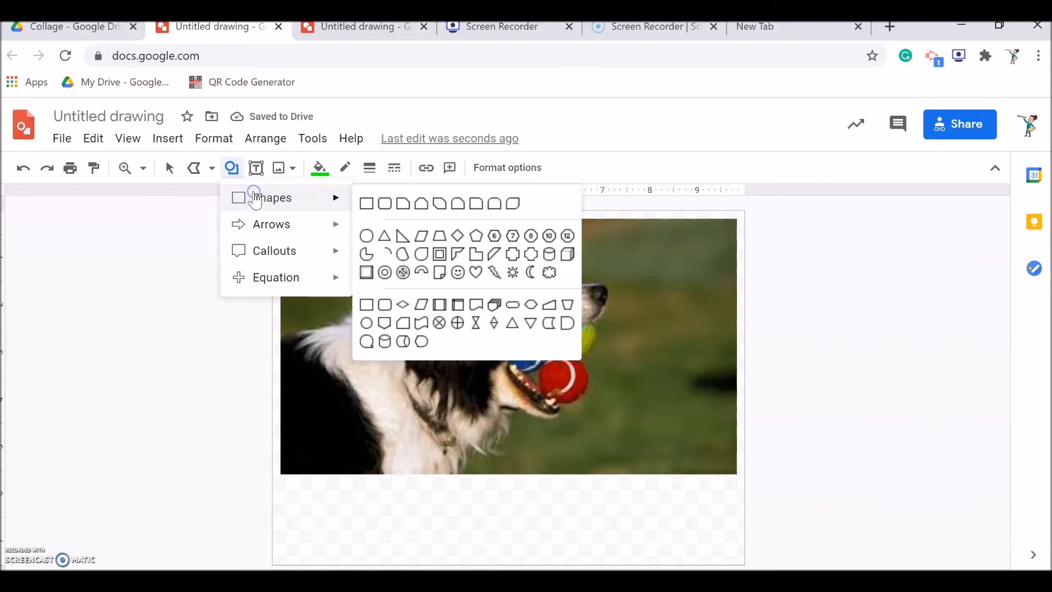
left_click(367, 203)
left_click_drag(271, 211, 743, 565)
left_click(322, 168)
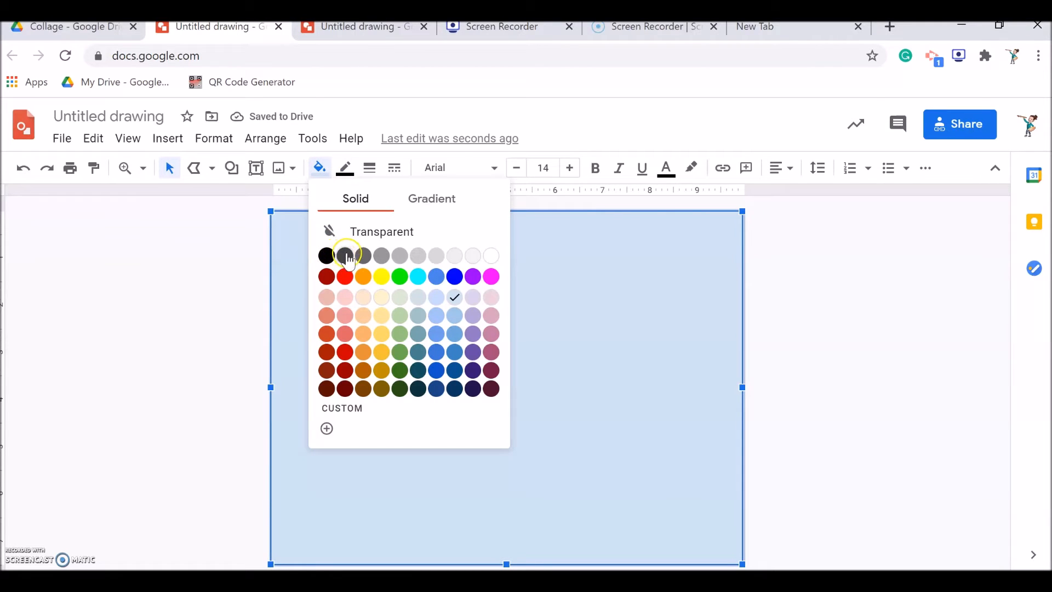
left_click(378, 258)
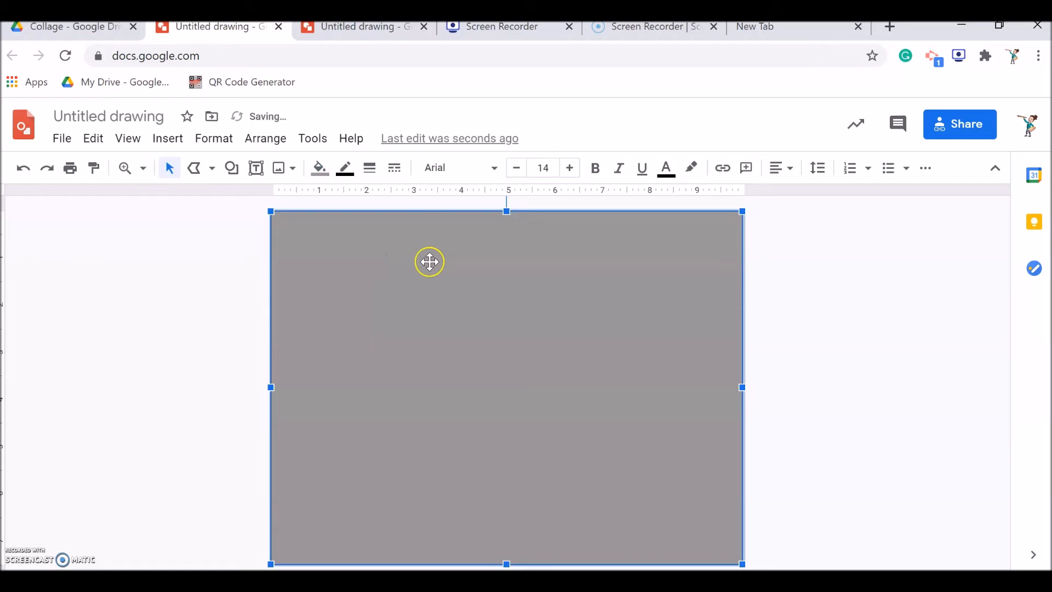
Send the grey background rectangle to the back of the drawing.
left_click(265, 138)
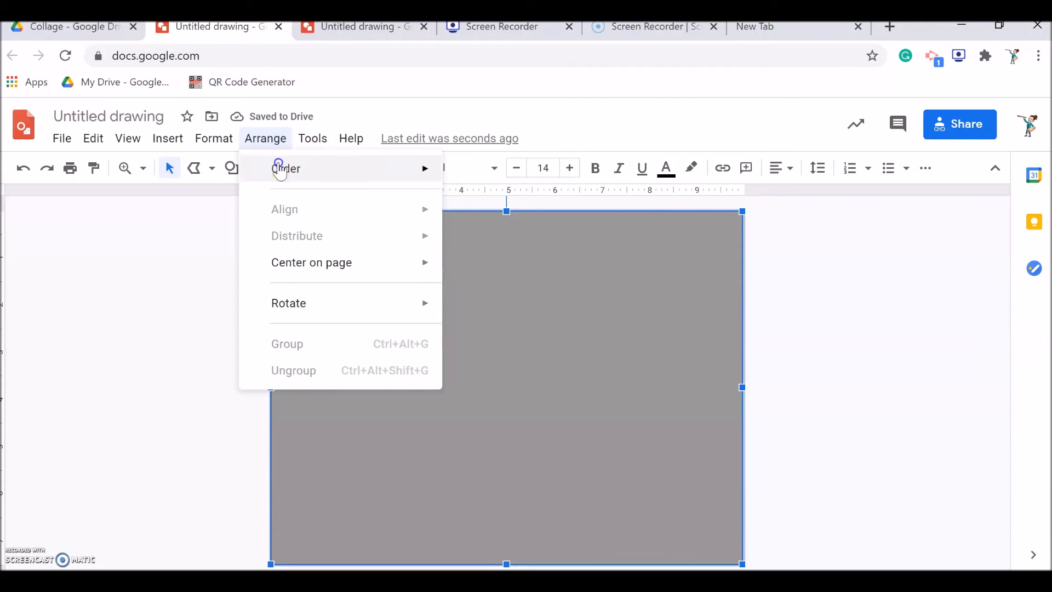
mouse_move(280, 170)
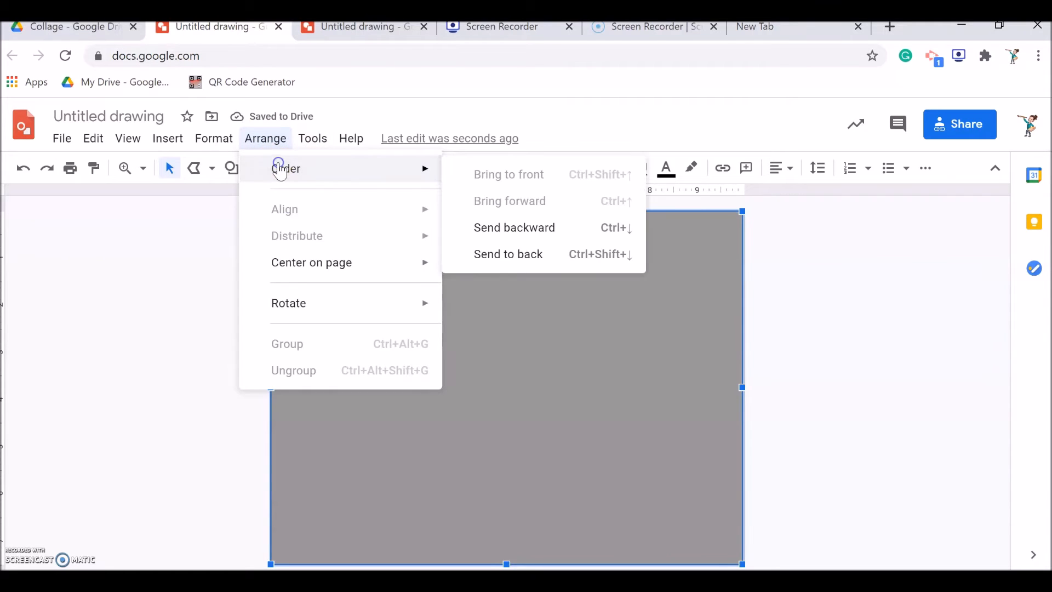
left_click(497, 253)
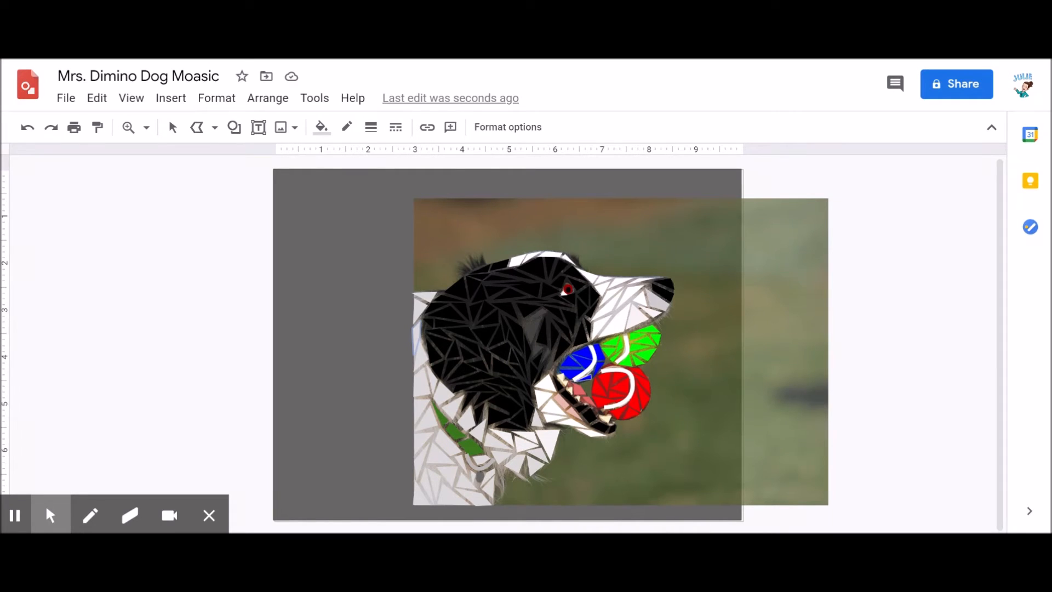
In the completed dog mosaic drawing, send the dog photo to the back, behind the grey background.
left_click(172, 127)
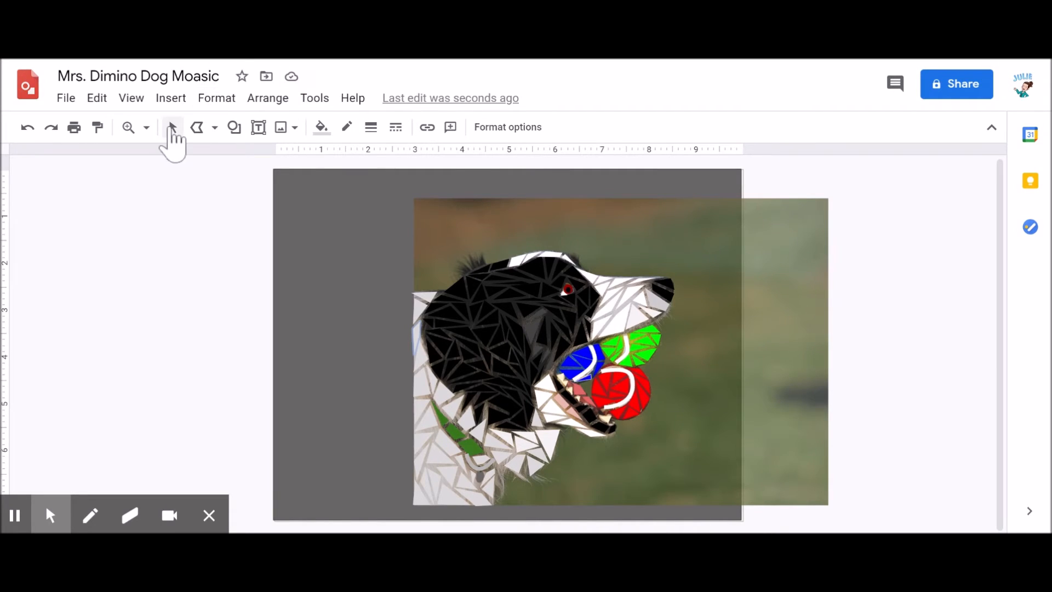
left_click(424, 208)
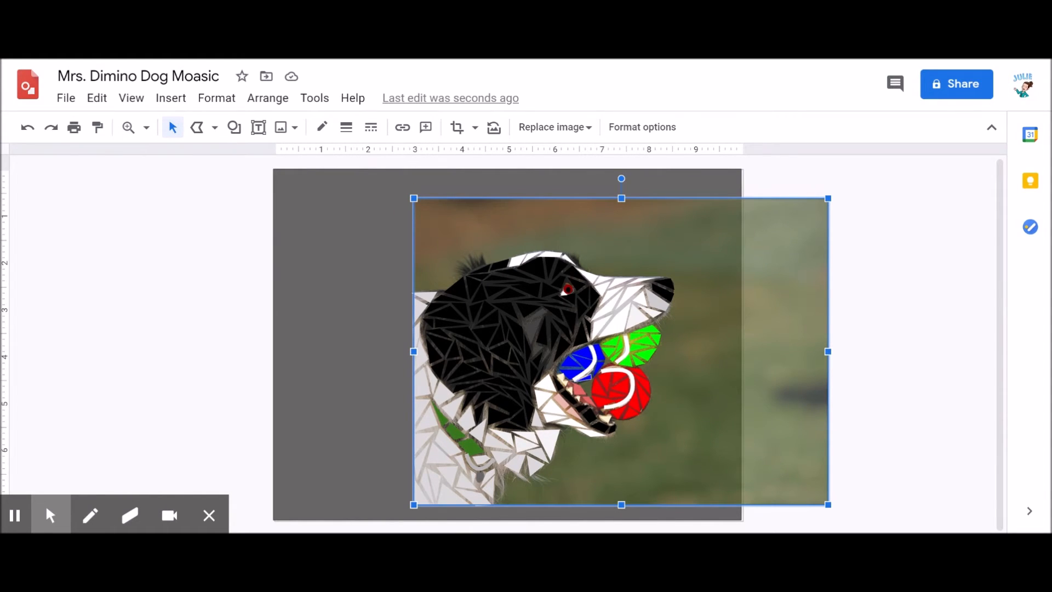
left_click(216, 101)
mouse_move(263, 106)
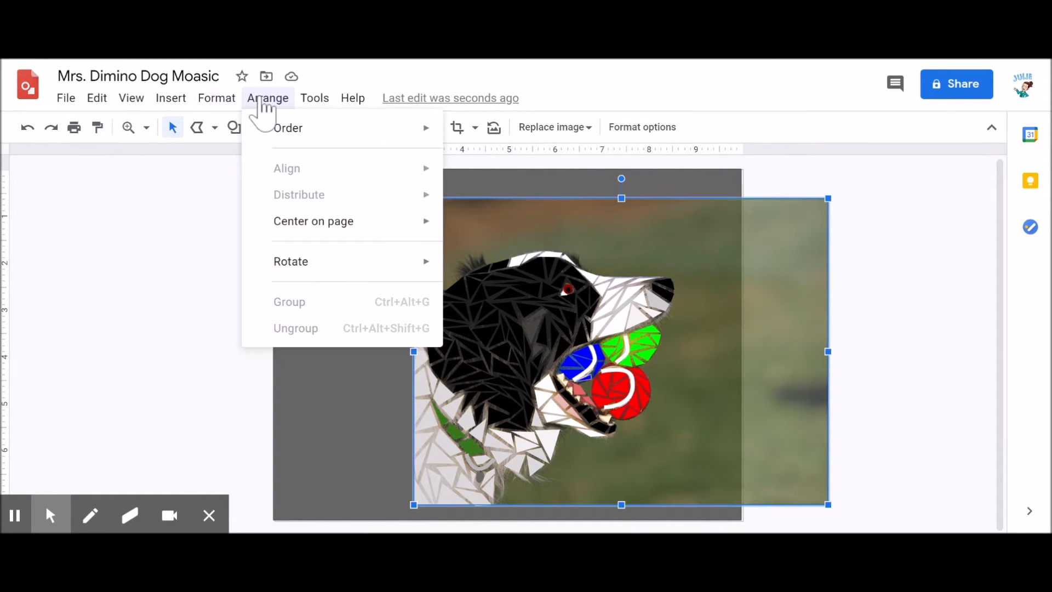
mouse_move(282, 131)
left_click(500, 214)
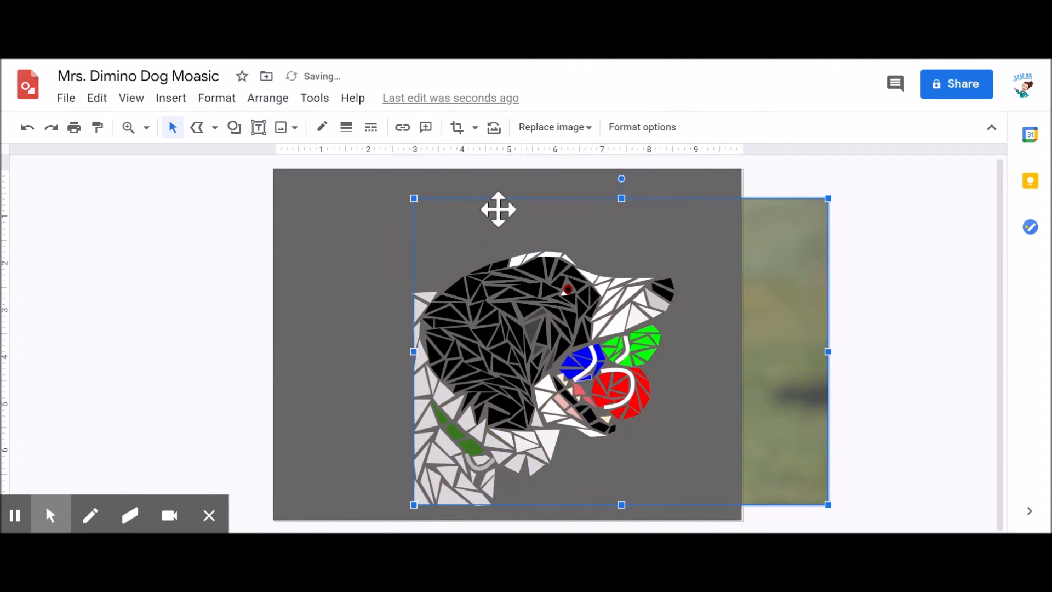
Select the dog photo by the part extending beyond the page and delete it.
left_click(820, 206)
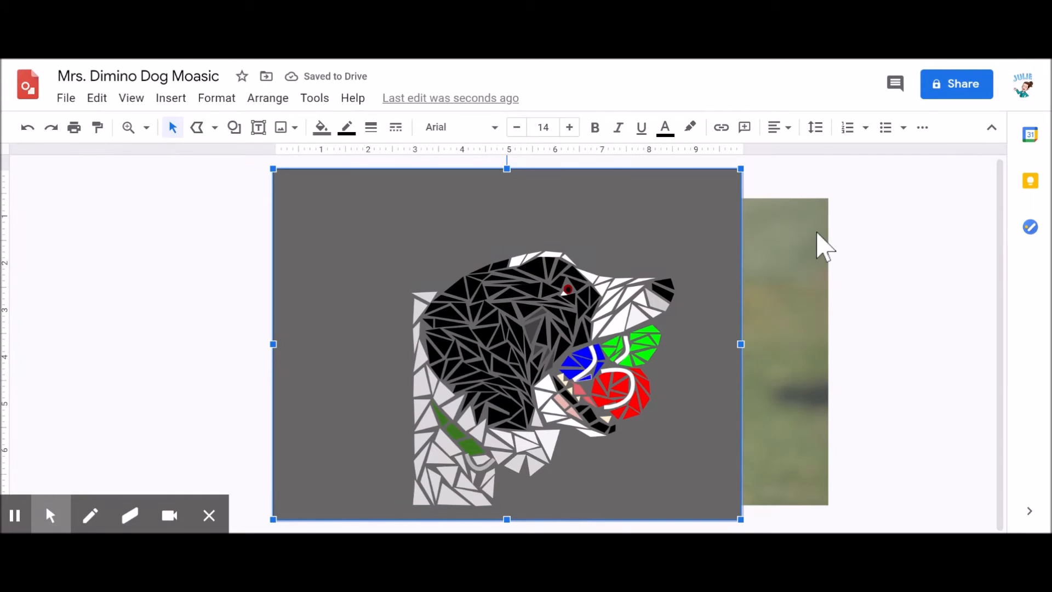
left_click(812, 222)
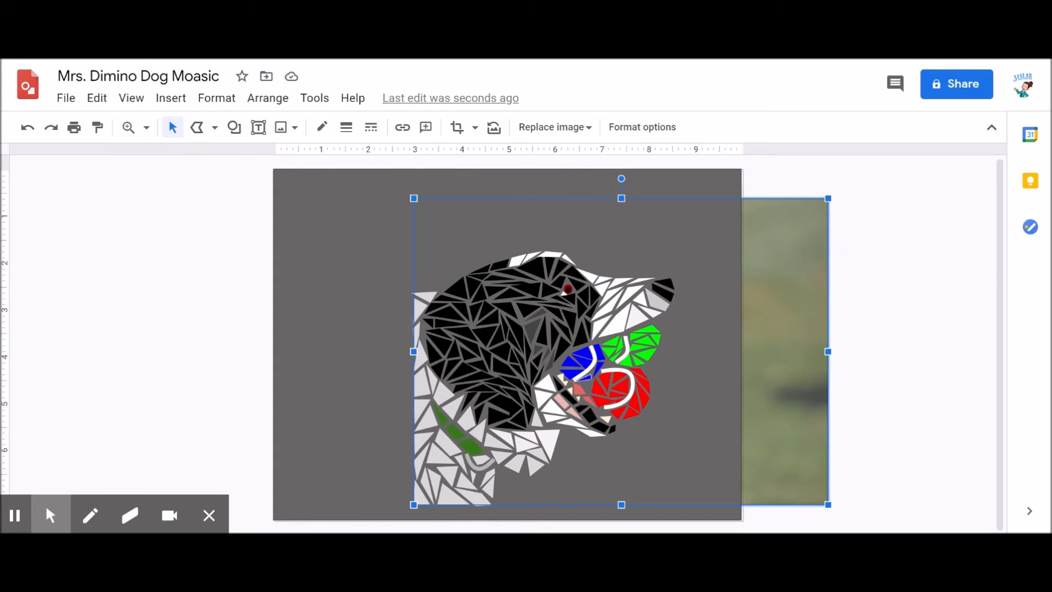
key("Delete")
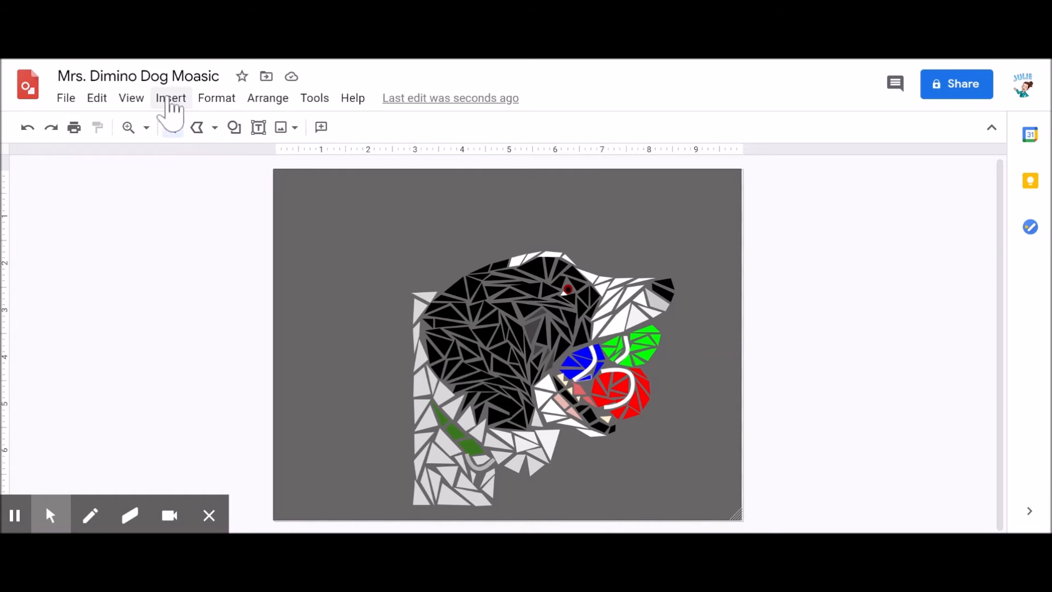
left_click(215, 100)
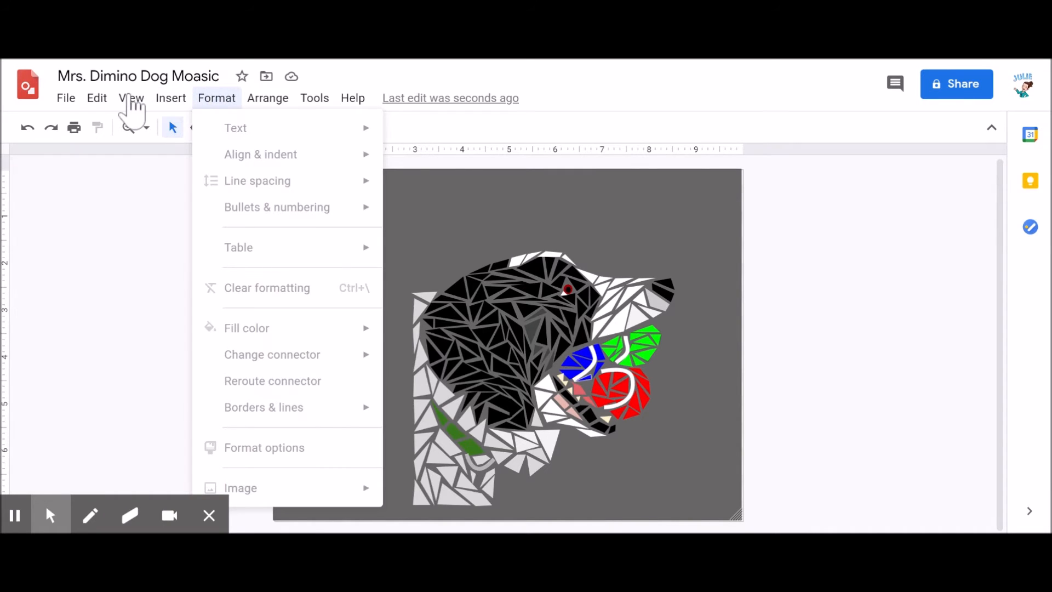
mouse_move(104, 102)
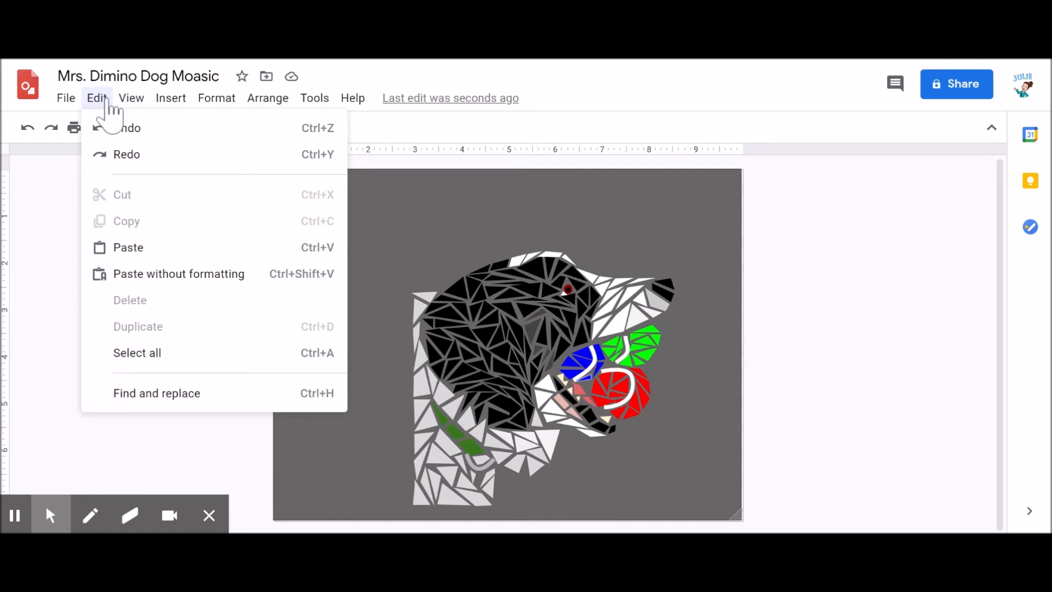
mouse_move(172, 102)
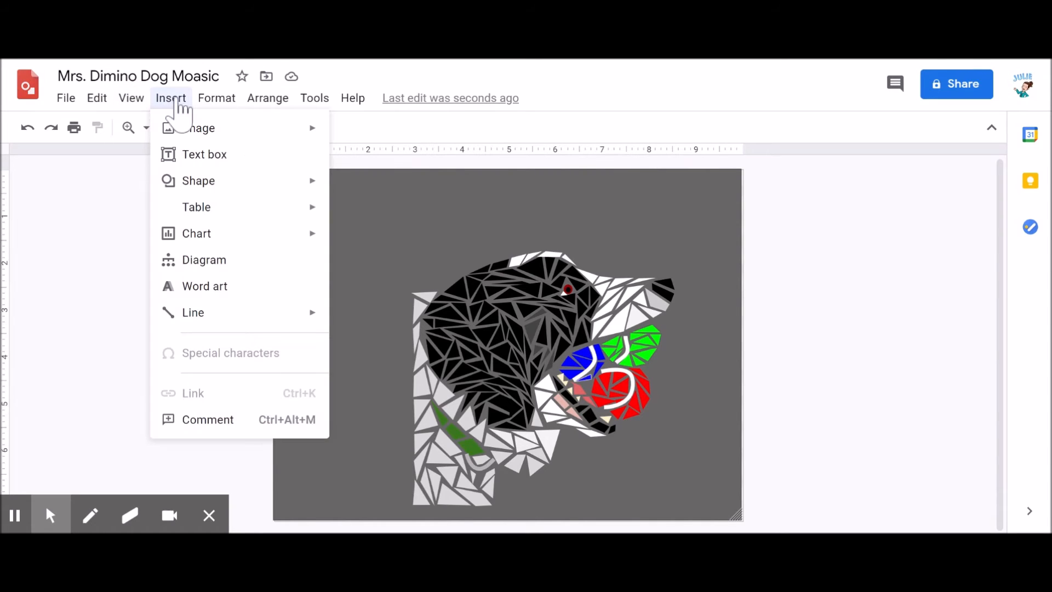
mouse_move(219, 103)
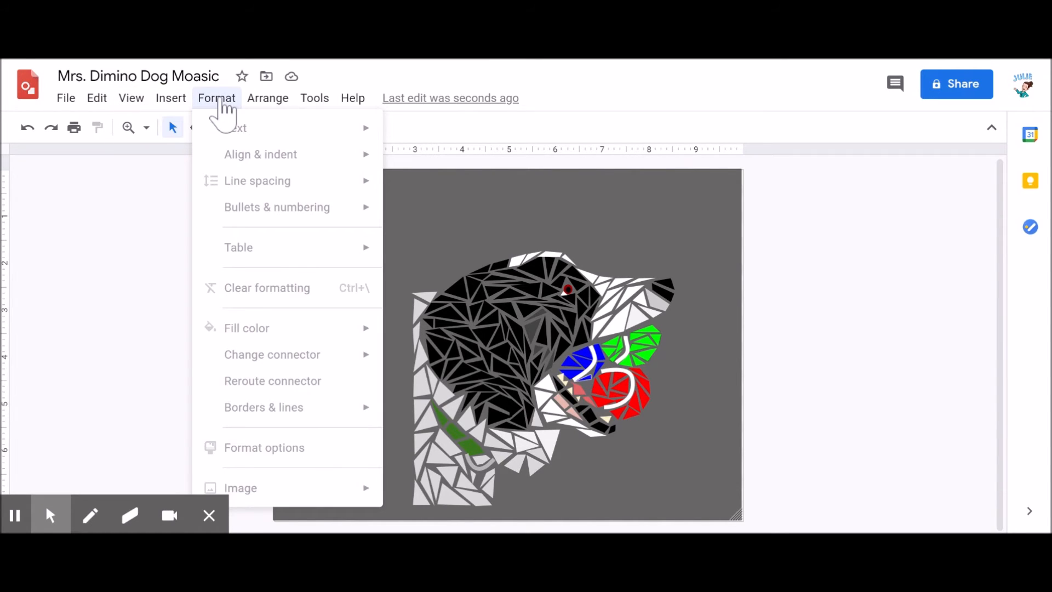
mouse_move(331, 104)
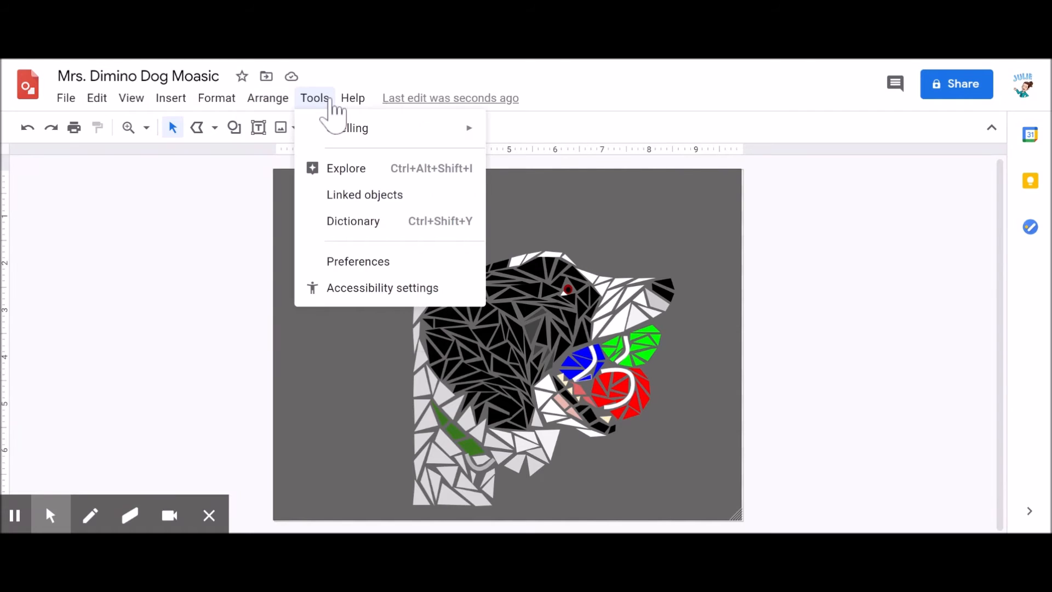
left_click(329, 104)
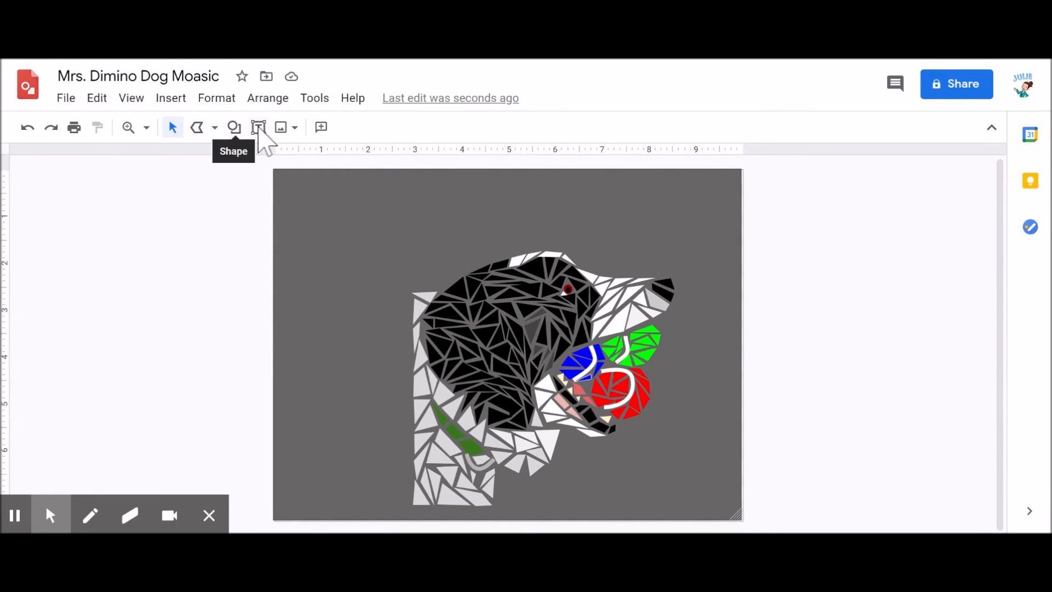
Draw a rectangle around the dog mosaic, from above its head to the bottom of its neck, and make its fill transparent.
left_click(235, 128)
mouse_move(264, 159)
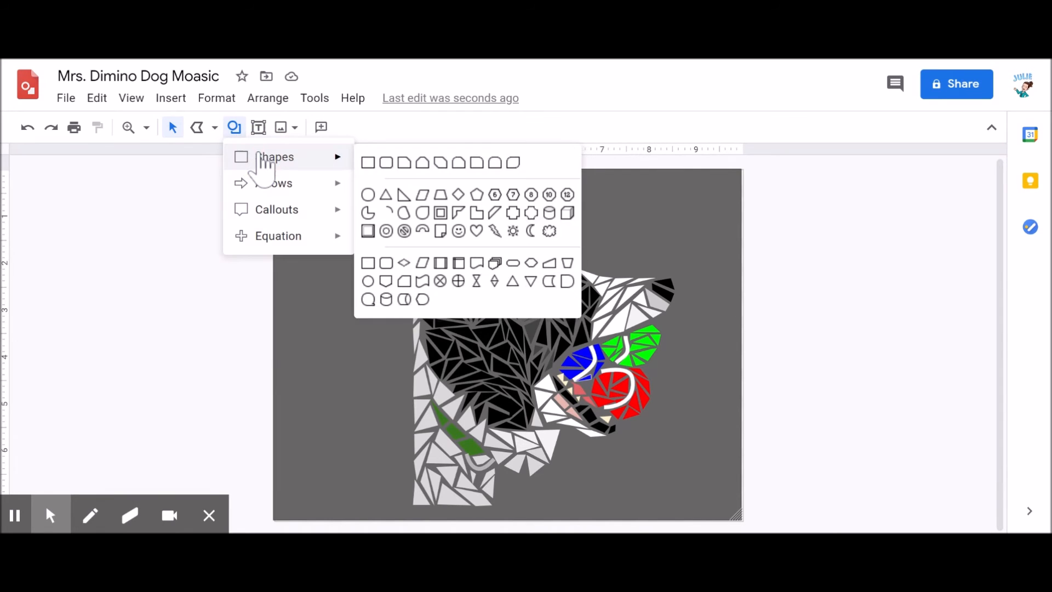
left_click(368, 163)
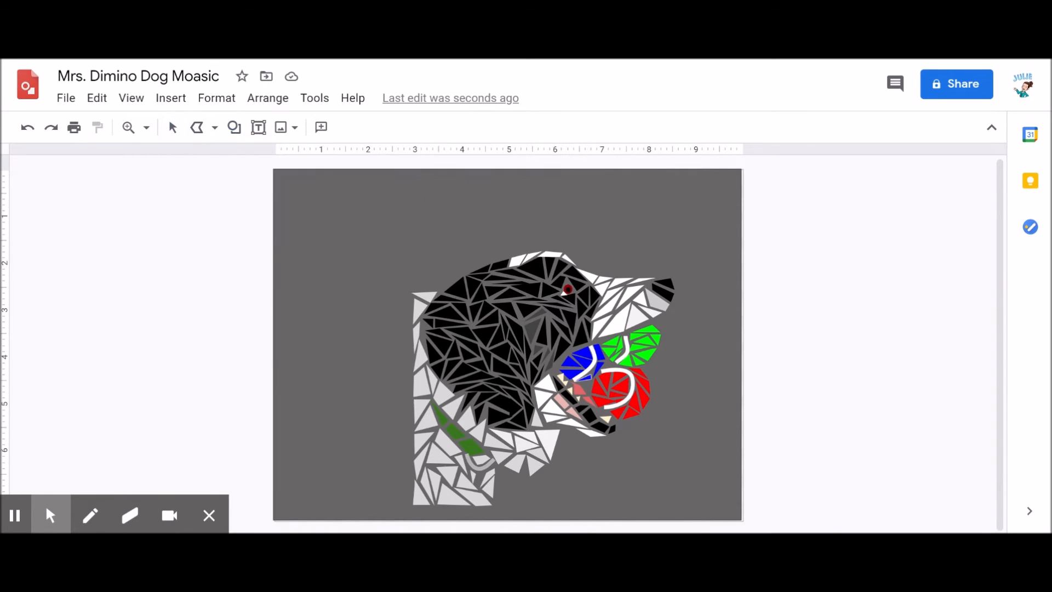
left_click_drag(407, 223, 706, 504)
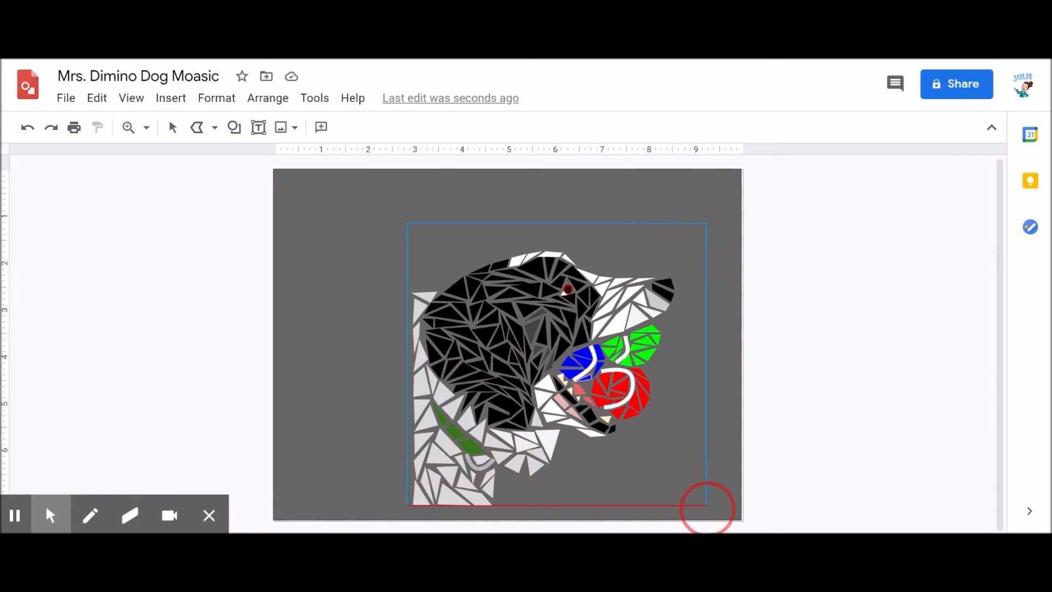
left_click_drag(707, 504, 707, 505)
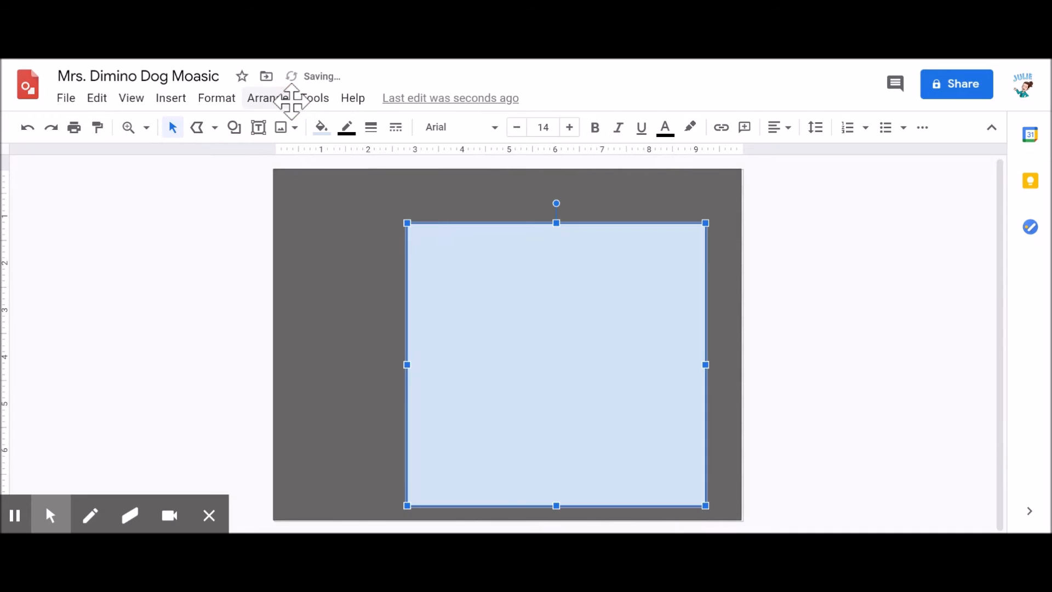
left_click(322, 128)
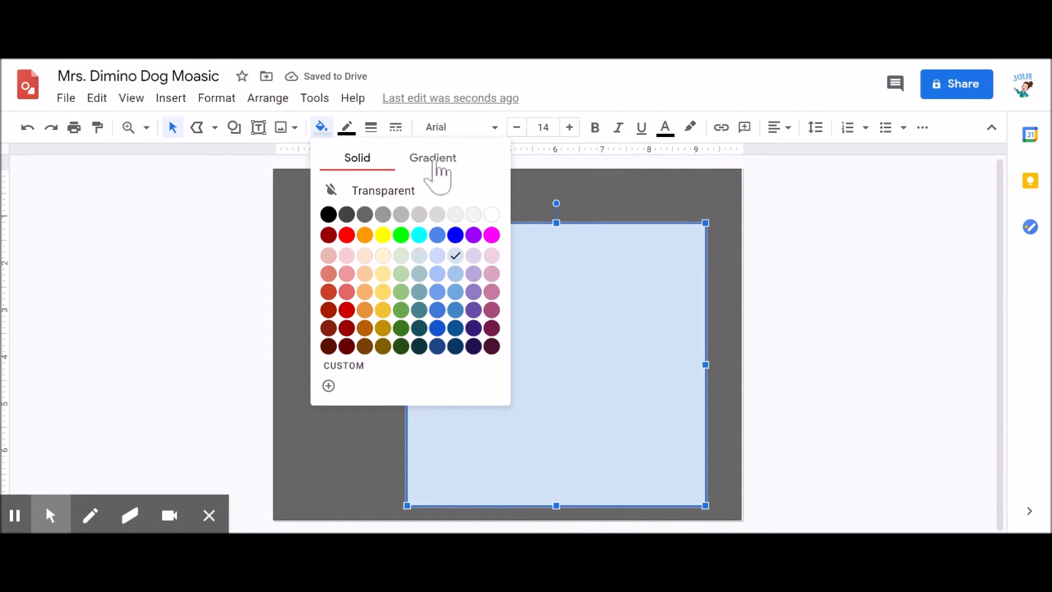
left_click(418, 189)
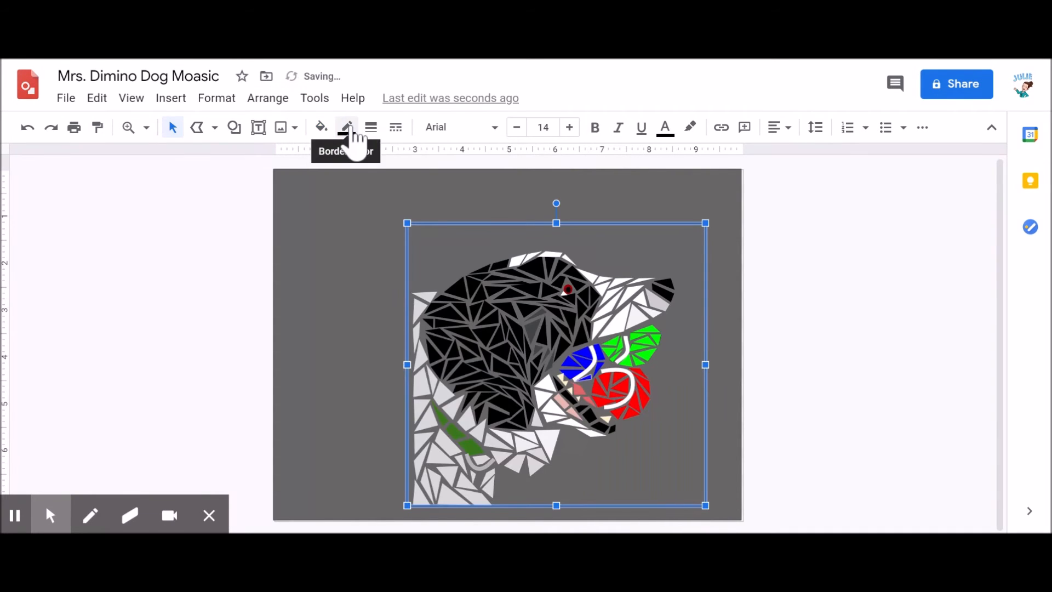
Give the rectangle around the dog a thick black border, using the weight between 12px and 24px.
left_click(347, 130)
left_click(352, 181)
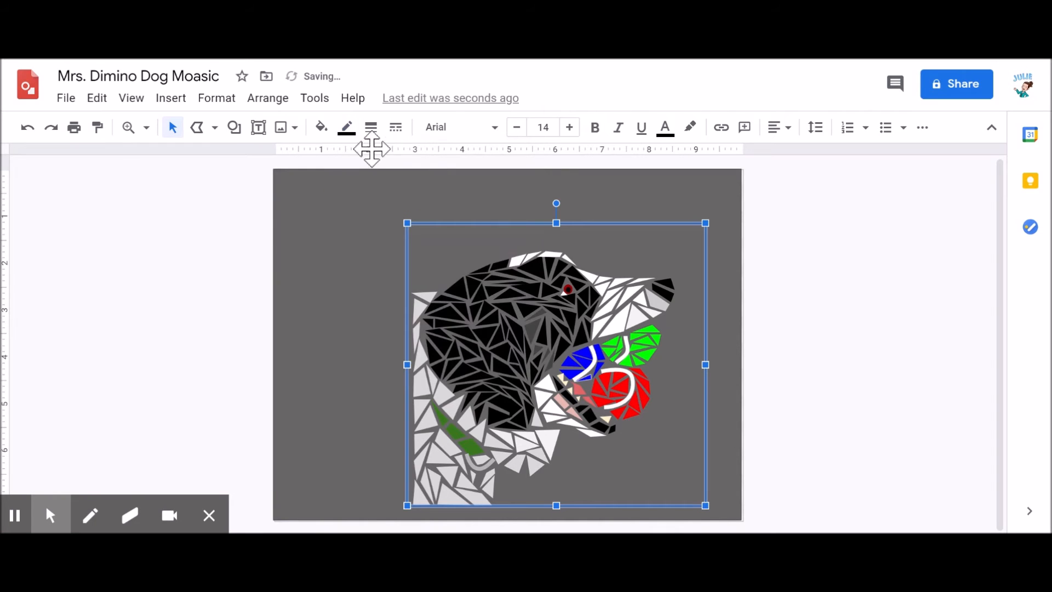
left_click(371, 129)
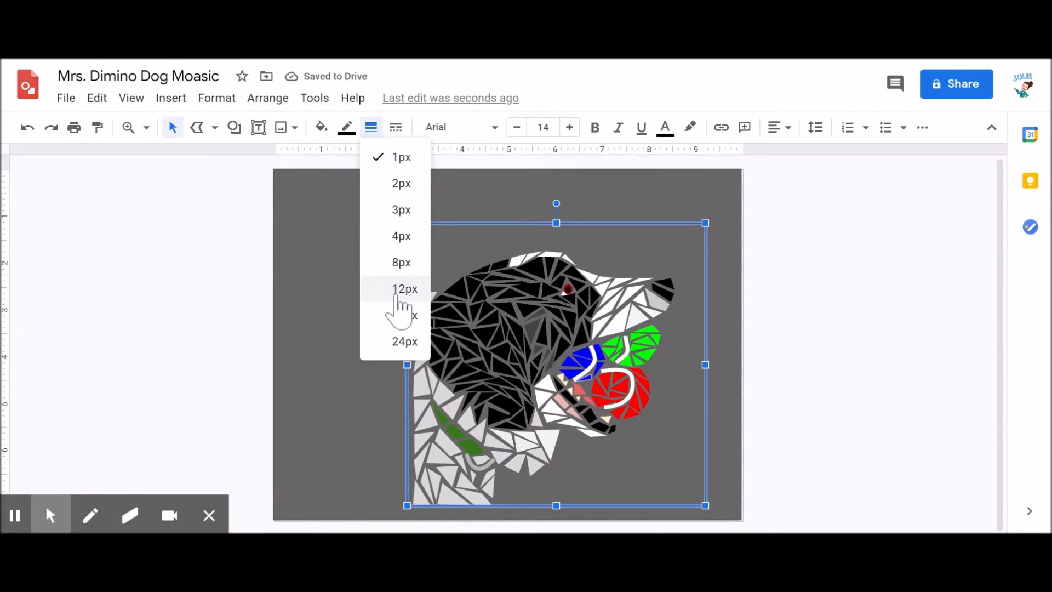
left_click(401, 315)
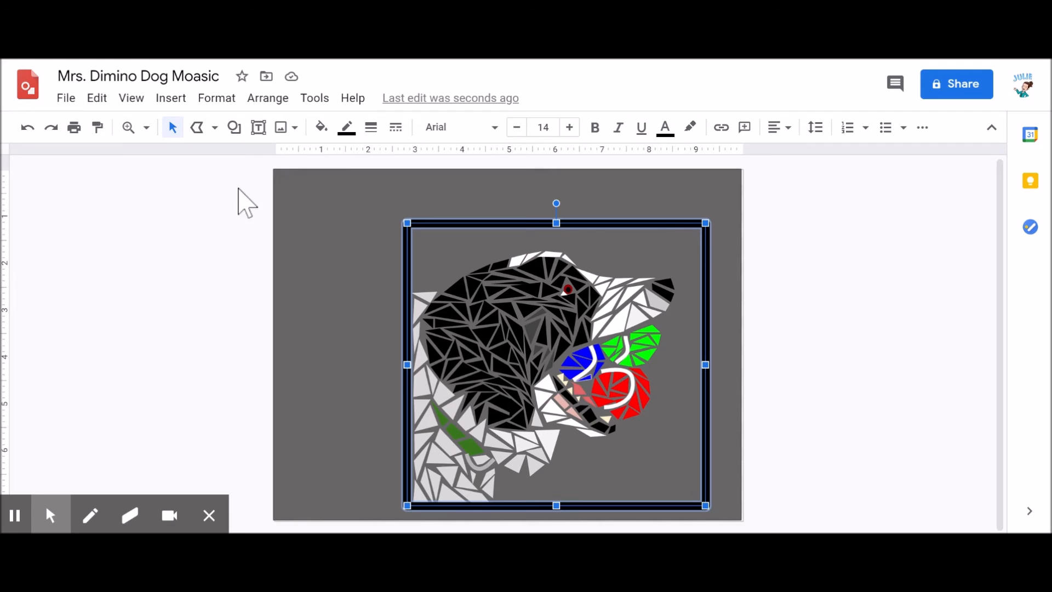
left_click(814, 232)
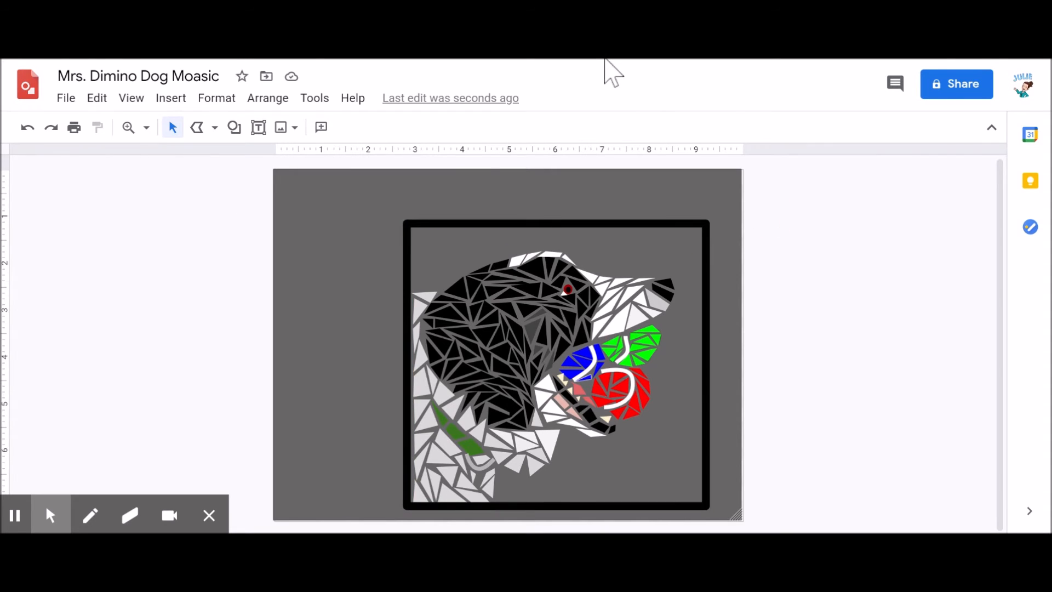
left_click(148, 127)
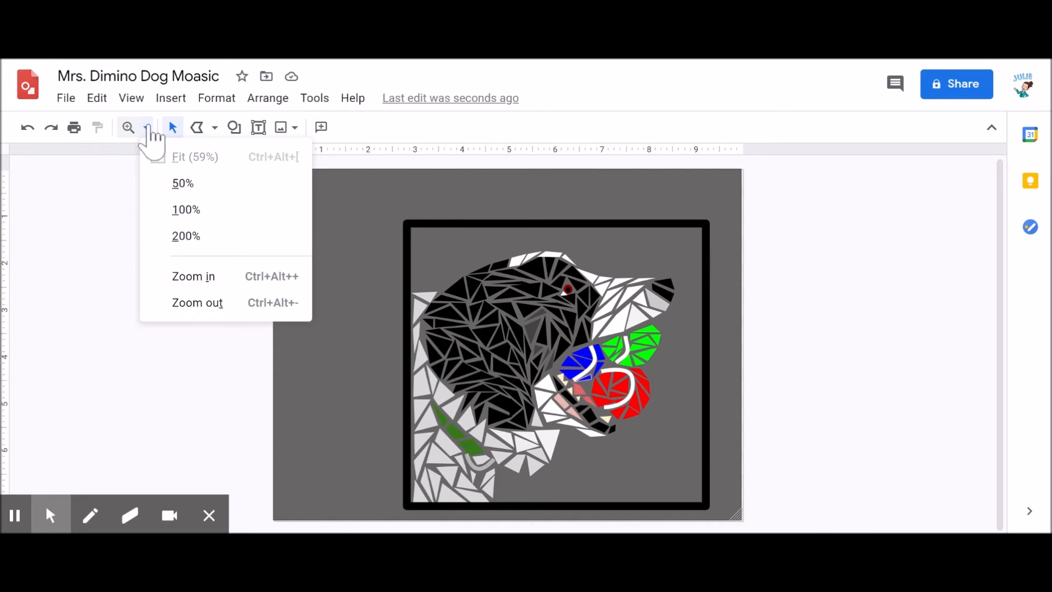
left_click(147, 129)
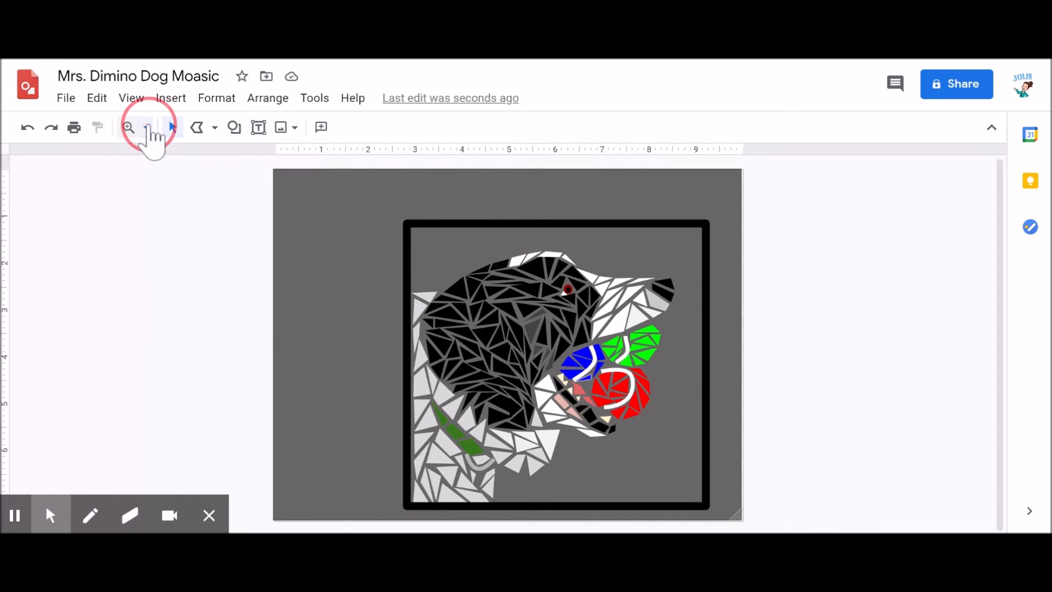
left_click(215, 129)
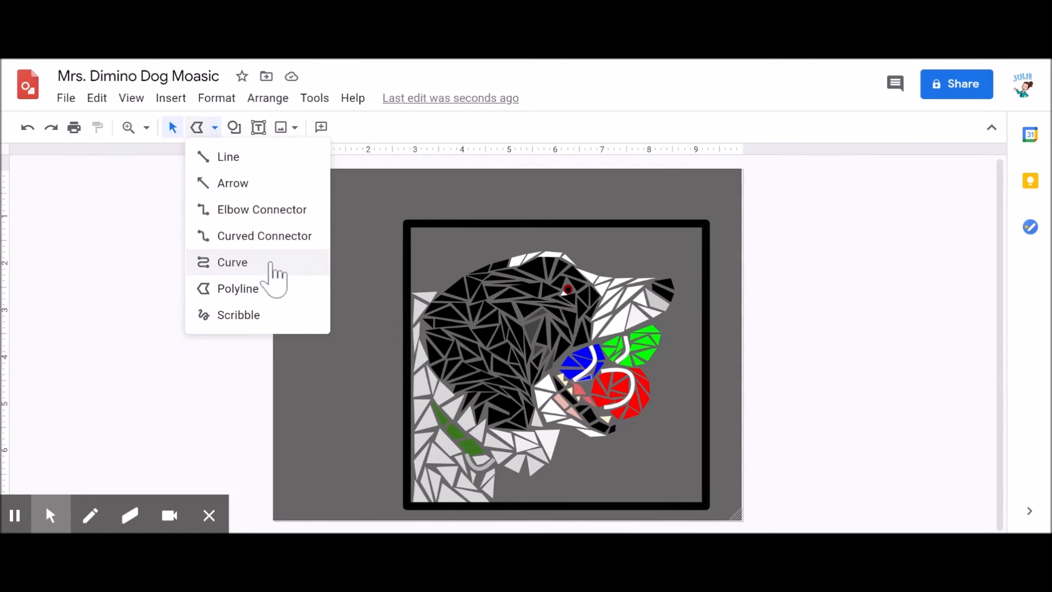
left_click(235, 128)
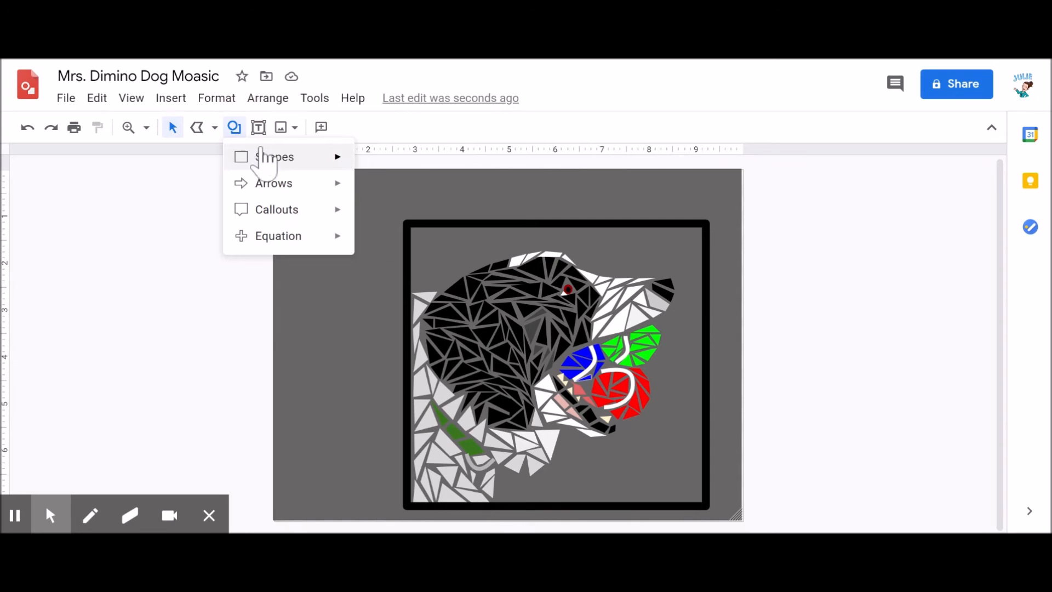
mouse_move(269, 162)
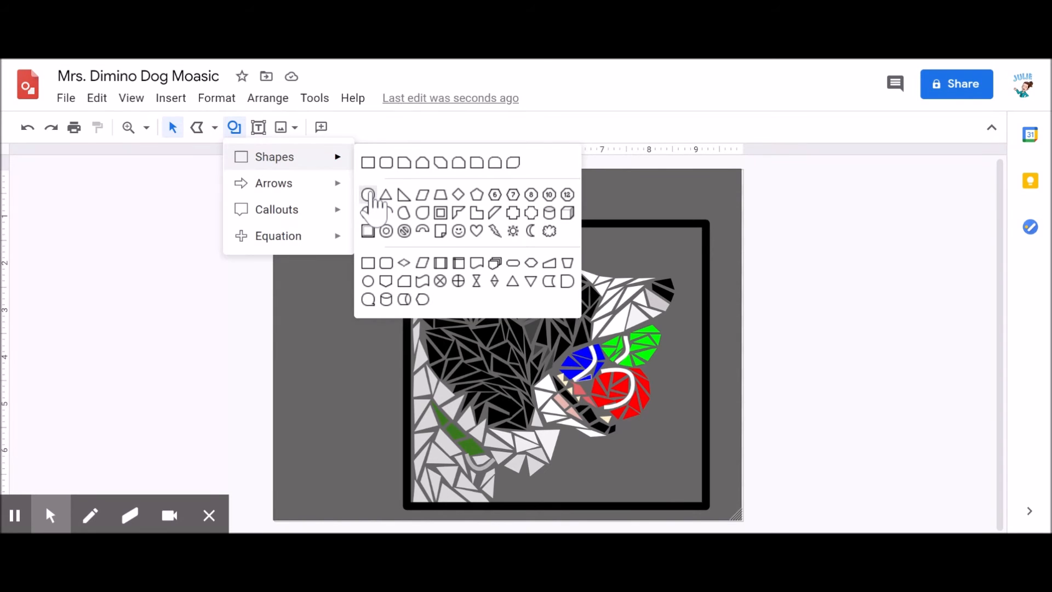
left_click(583, 79)
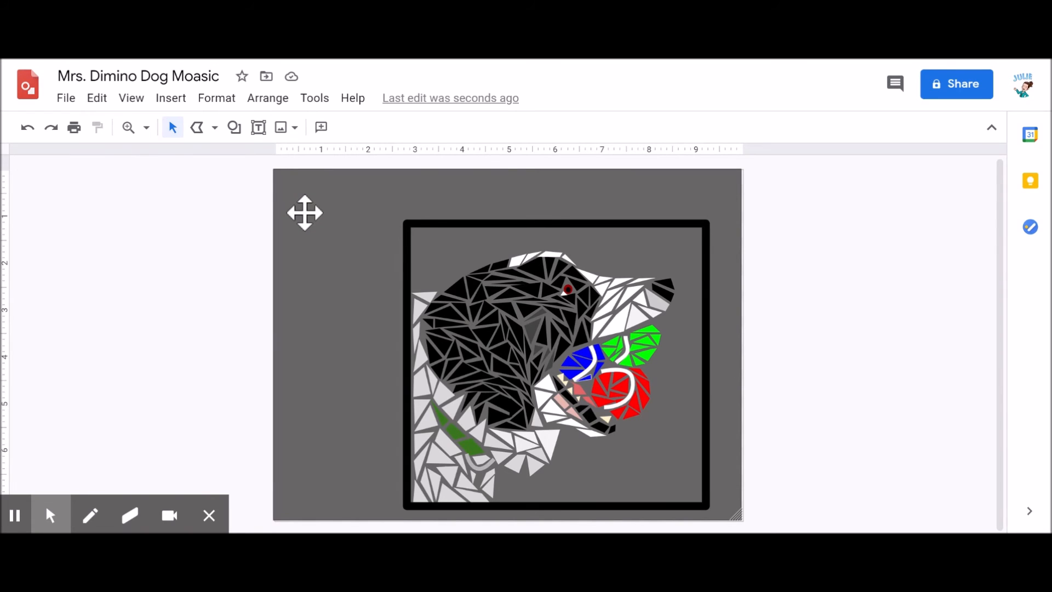
Try cyan and then blue as the fill of the full-page background rectangle.
left_click(305, 212)
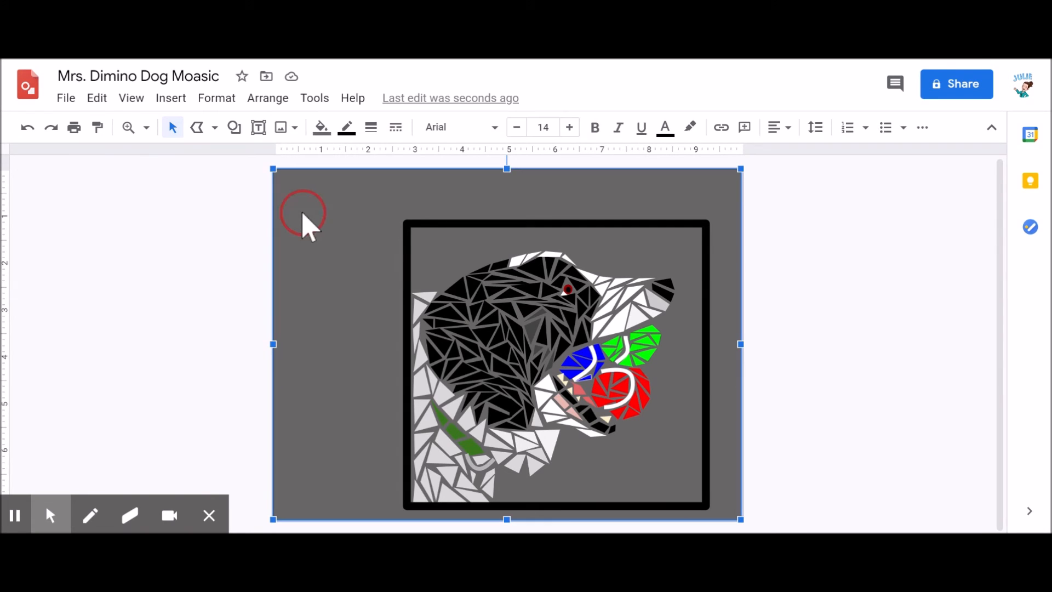
left_click(323, 129)
left_click(419, 235)
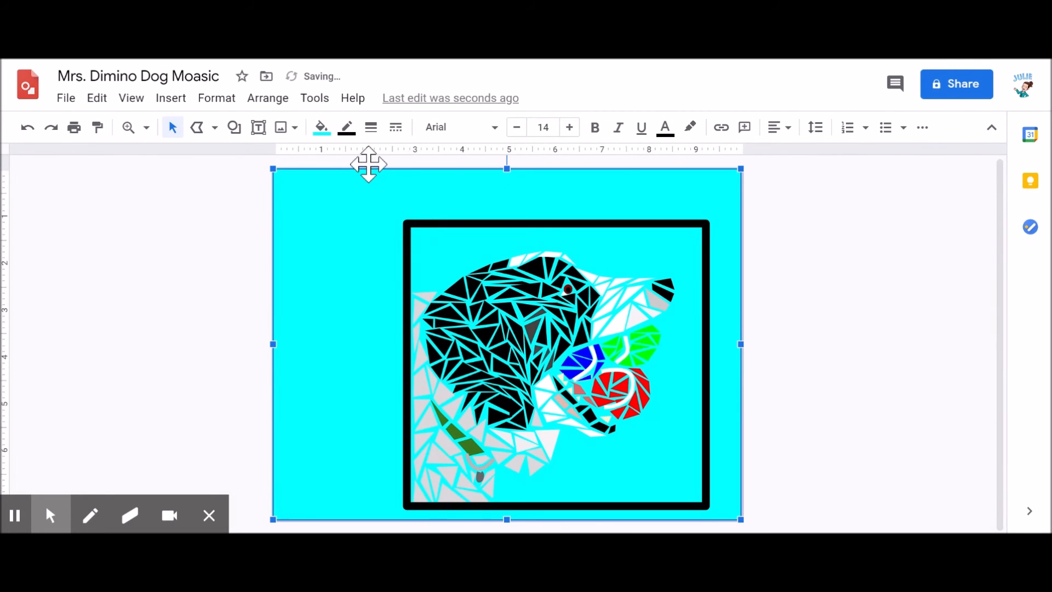
left_click(322, 128)
left_click(455, 235)
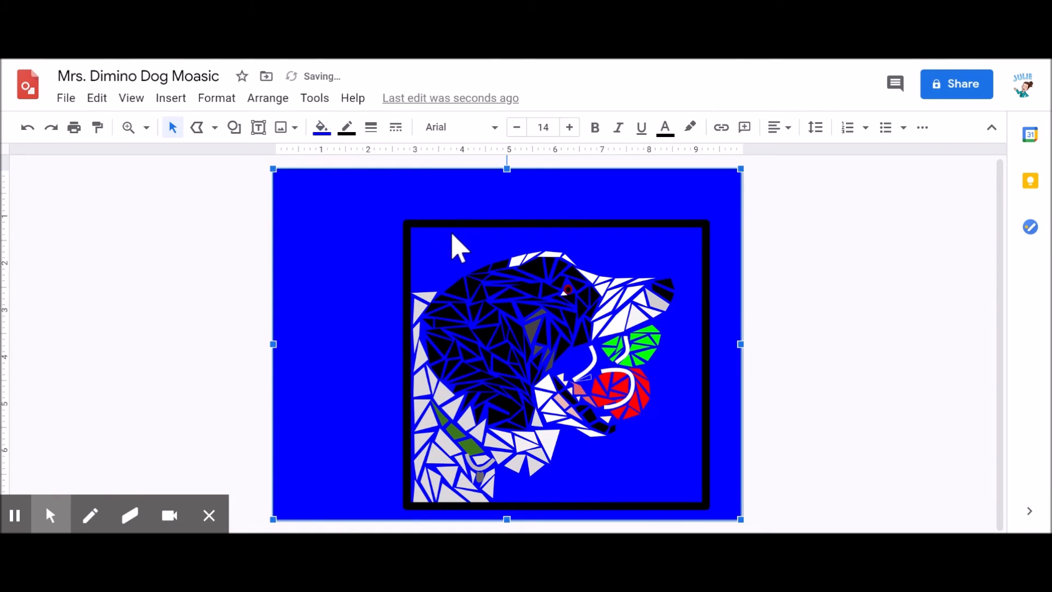
Fill the background rectangle with dark grey, the third shade in the black-to-white row, after trying the second shade.
left_click(323, 128)
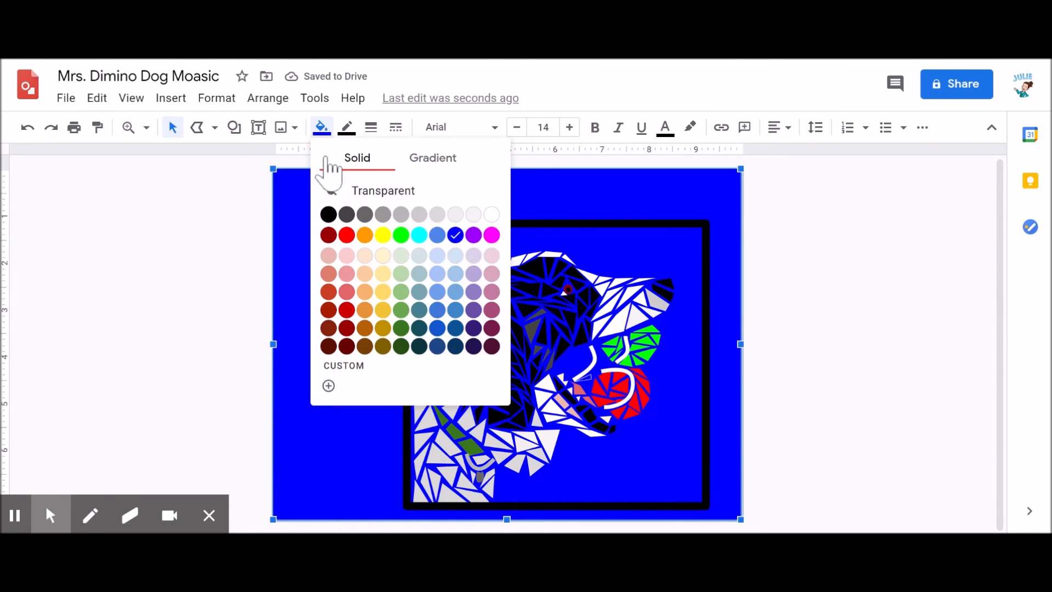
left_click(346, 215)
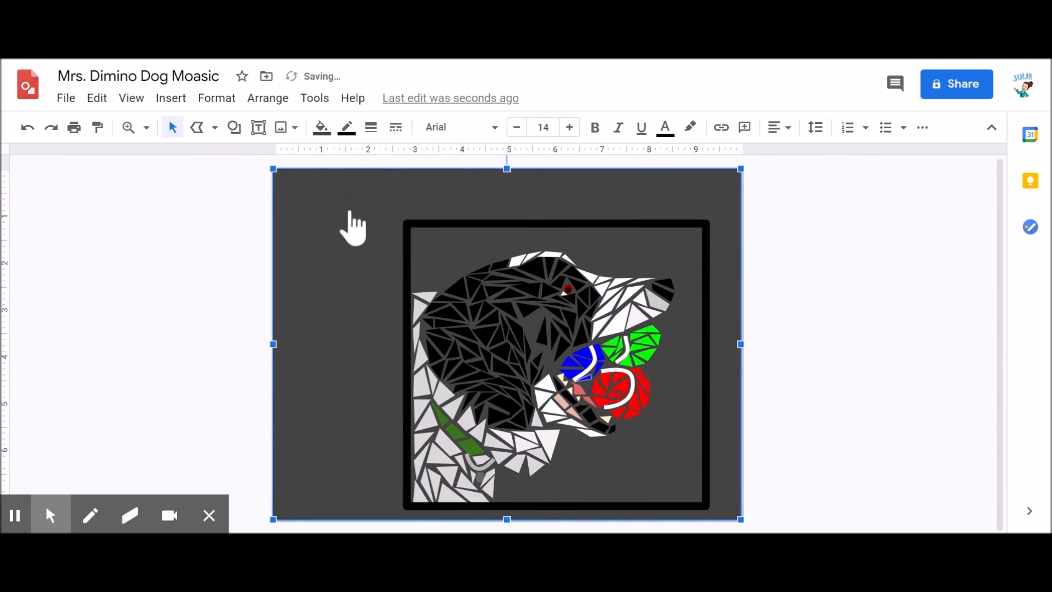
left_click(322, 128)
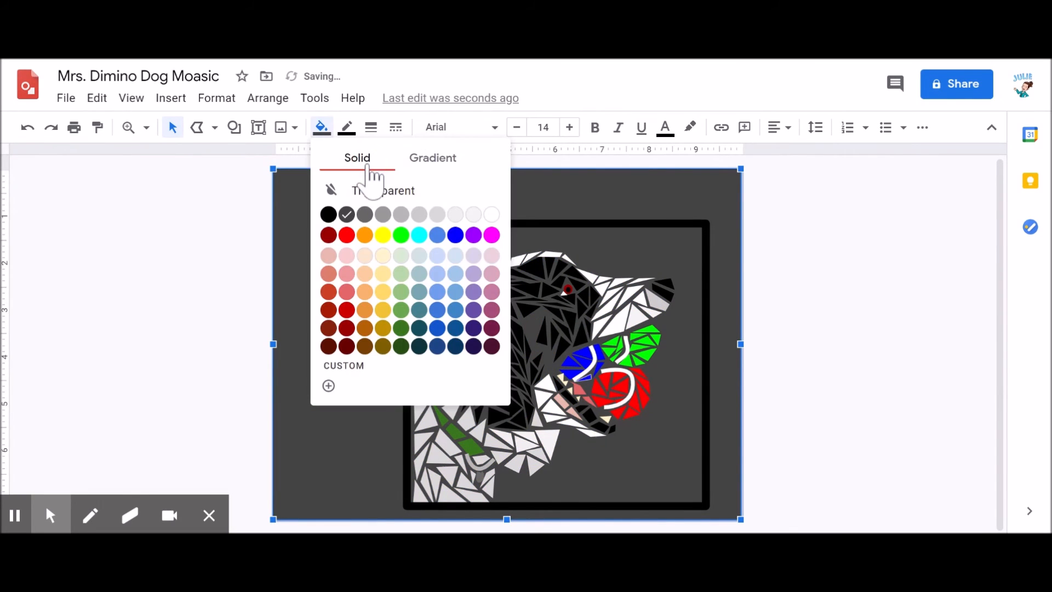
left_click(368, 216)
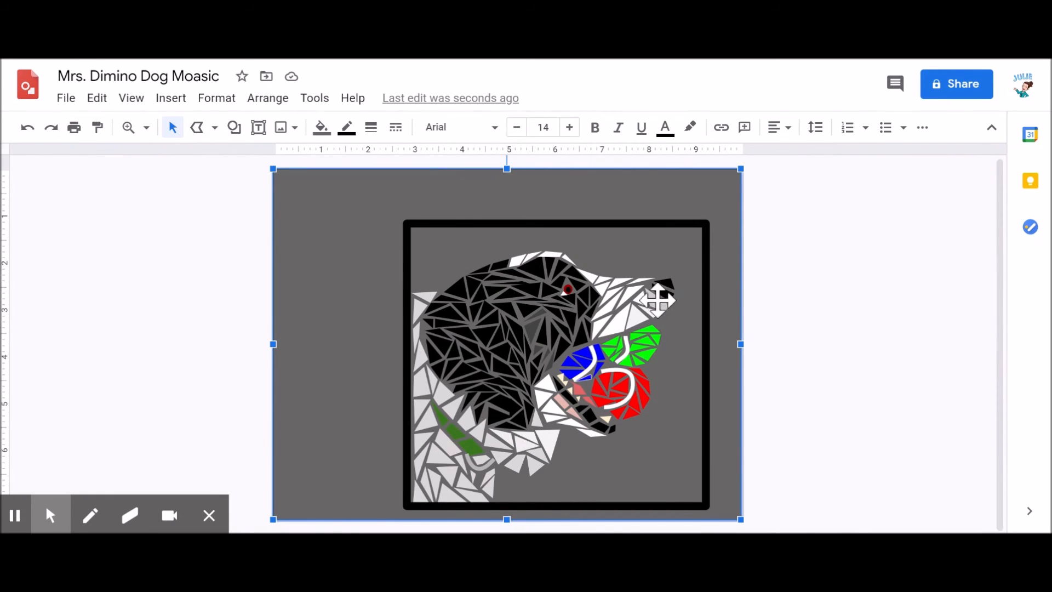
In a close-up of the dog's head, try to select the thin black piece behind the eye and nudge it to the left.
left_click(524, 284)
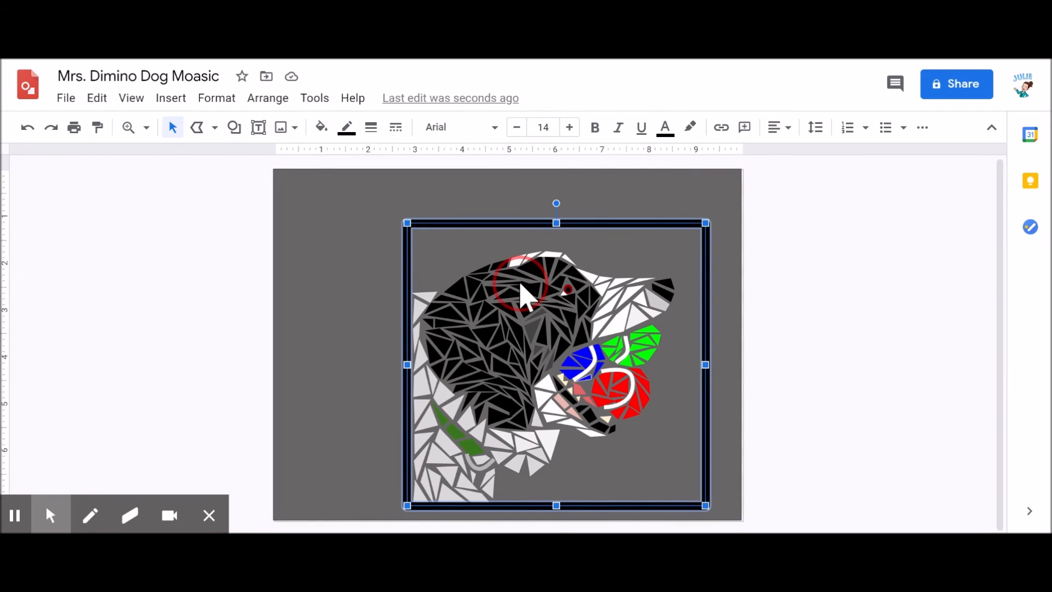
left_click(173, 129)
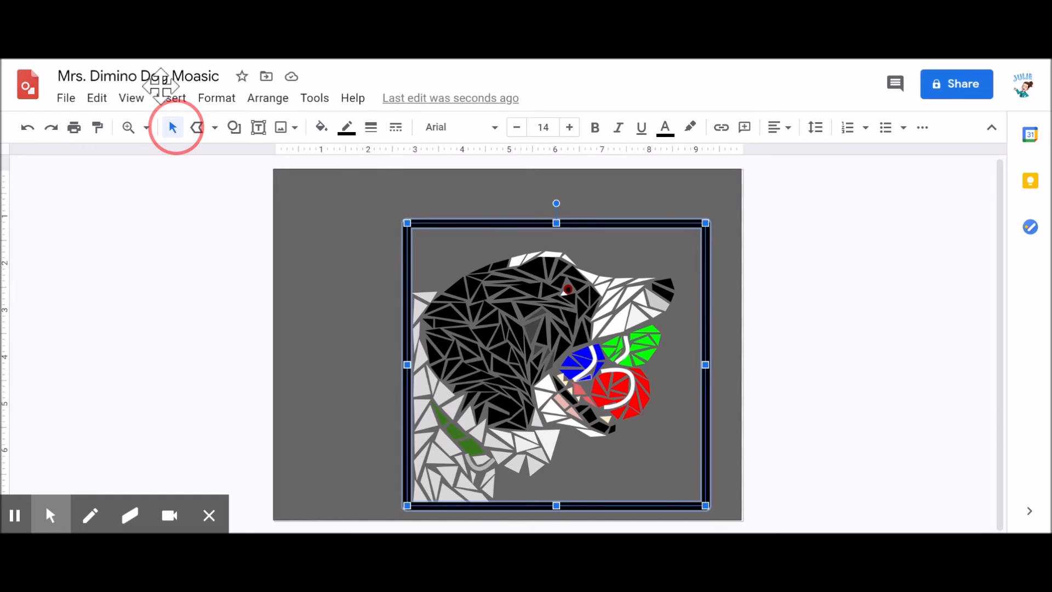
left_click(128, 127)
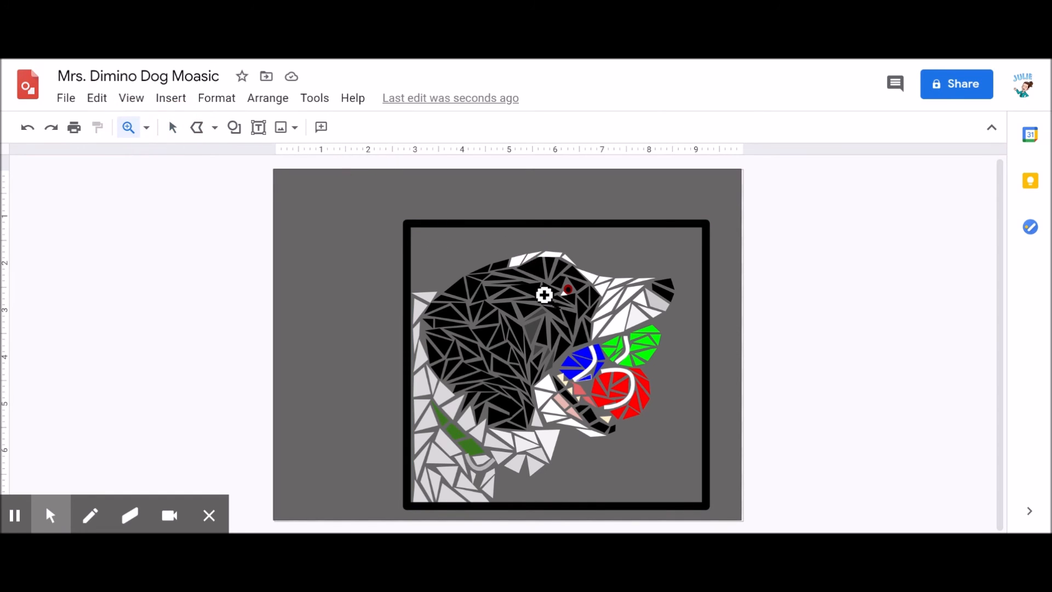
left_click(527, 285)
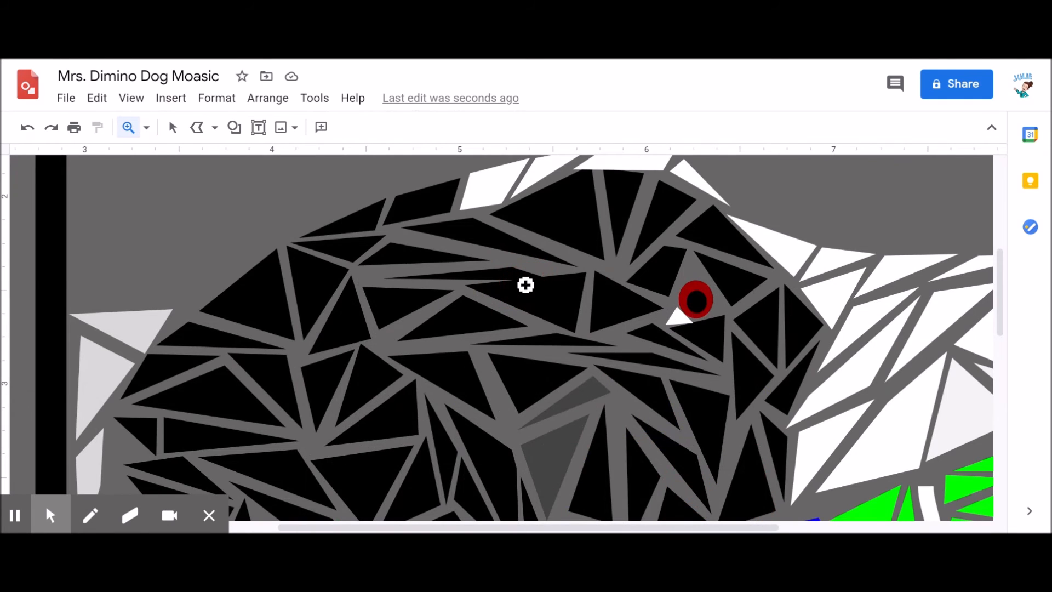
left_click(173, 128)
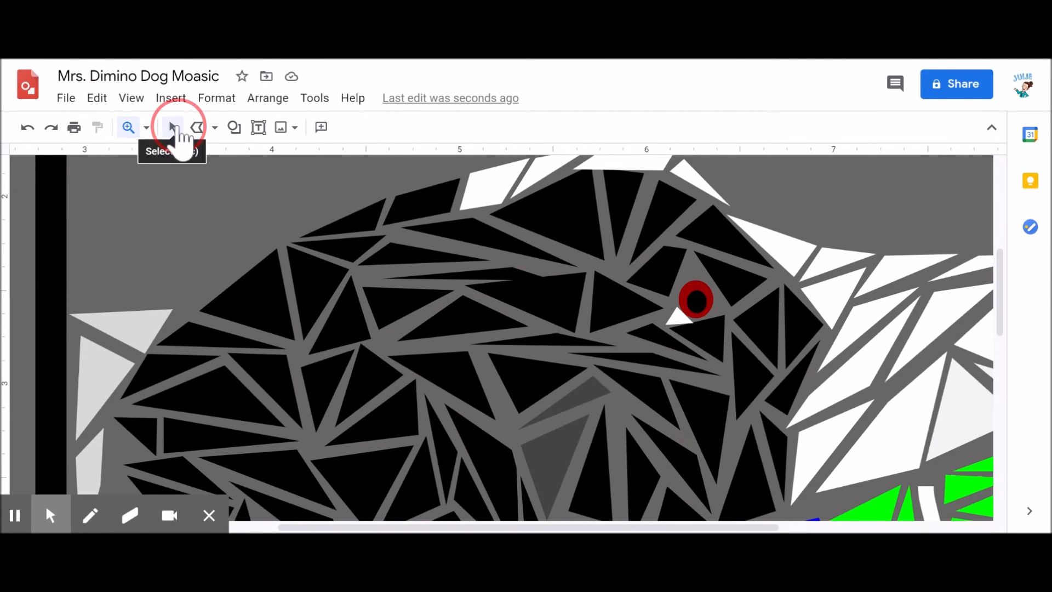
left_click(519, 275)
left_click(500, 273)
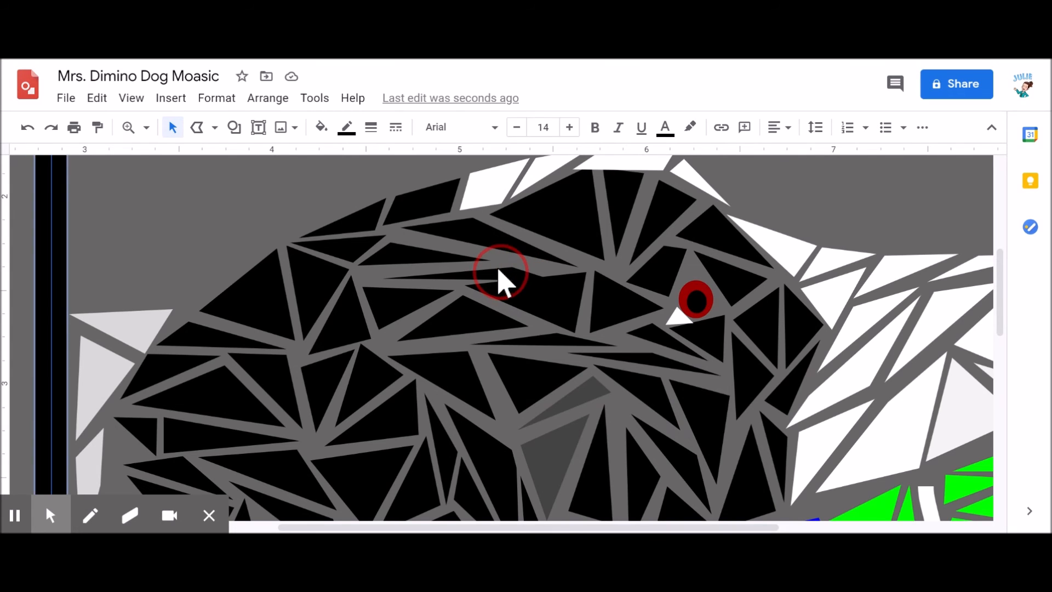
key("Left")
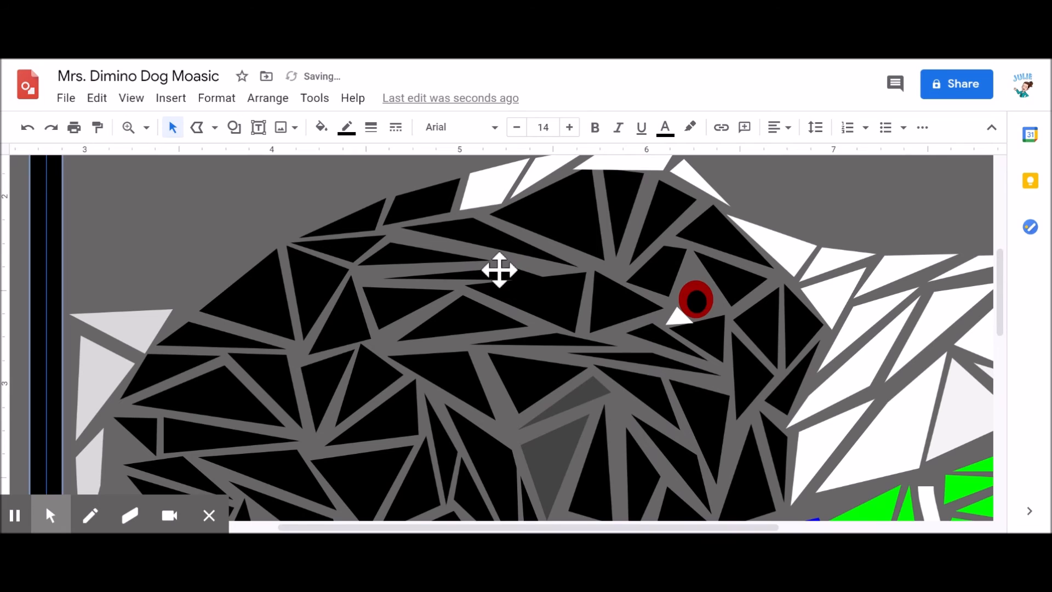
Send the black frame to the back of the drawing, behind the grey background.
left_click(50, 270)
right_click(49, 269)
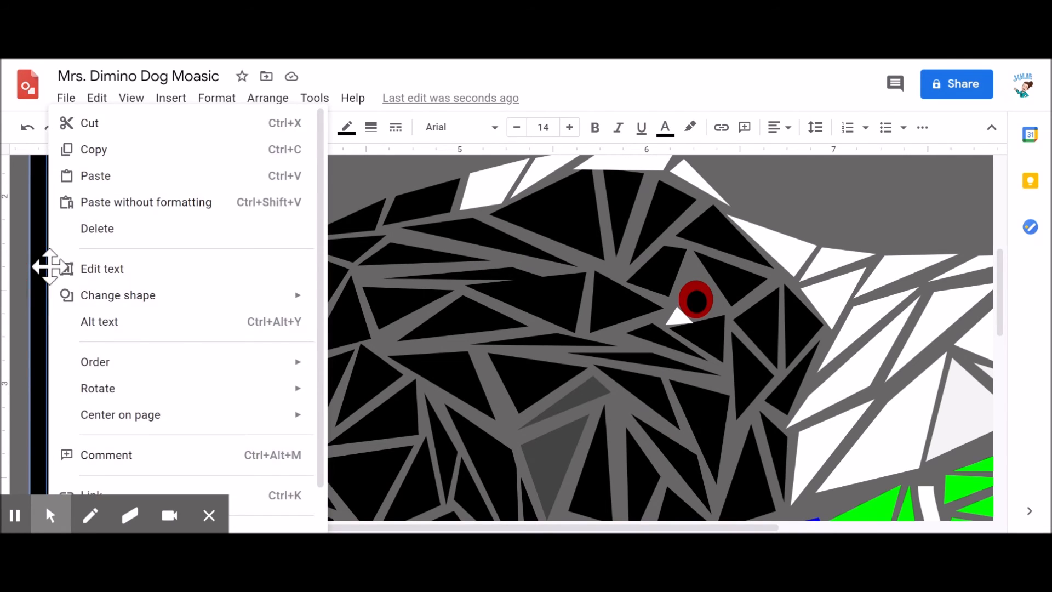
mouse_move(214, 366)
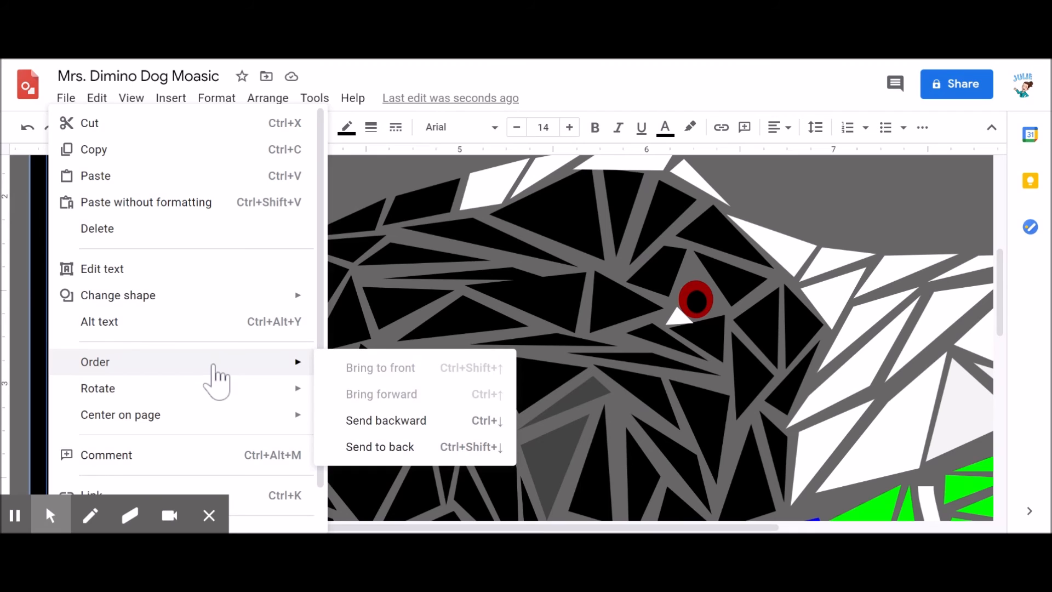
left_click(390, 455)
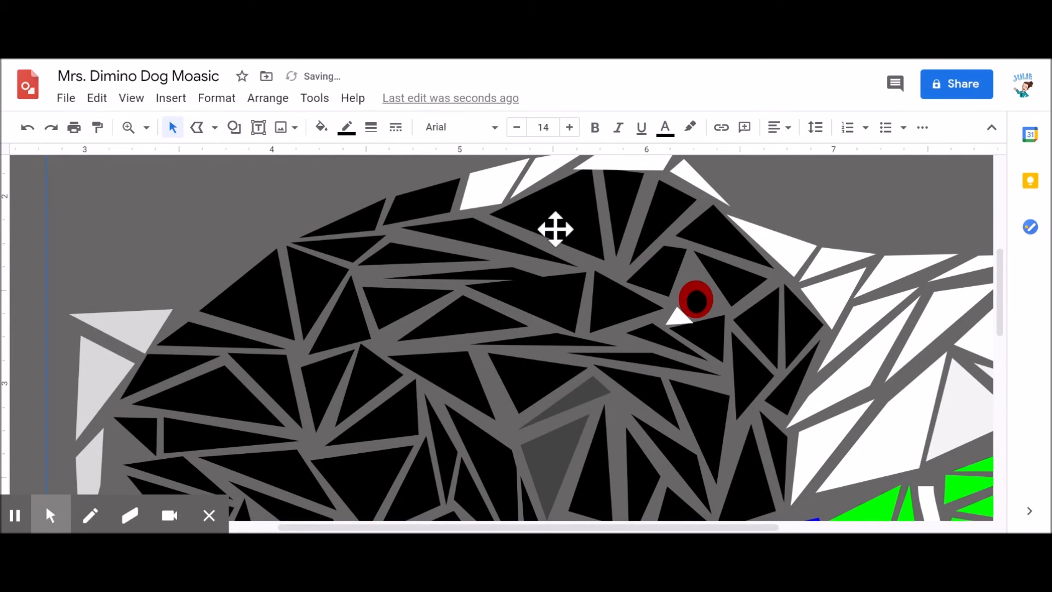
Select the thin black mosaic piece behind the dog's eye and shift its position slightly.
left_click(499, 273)
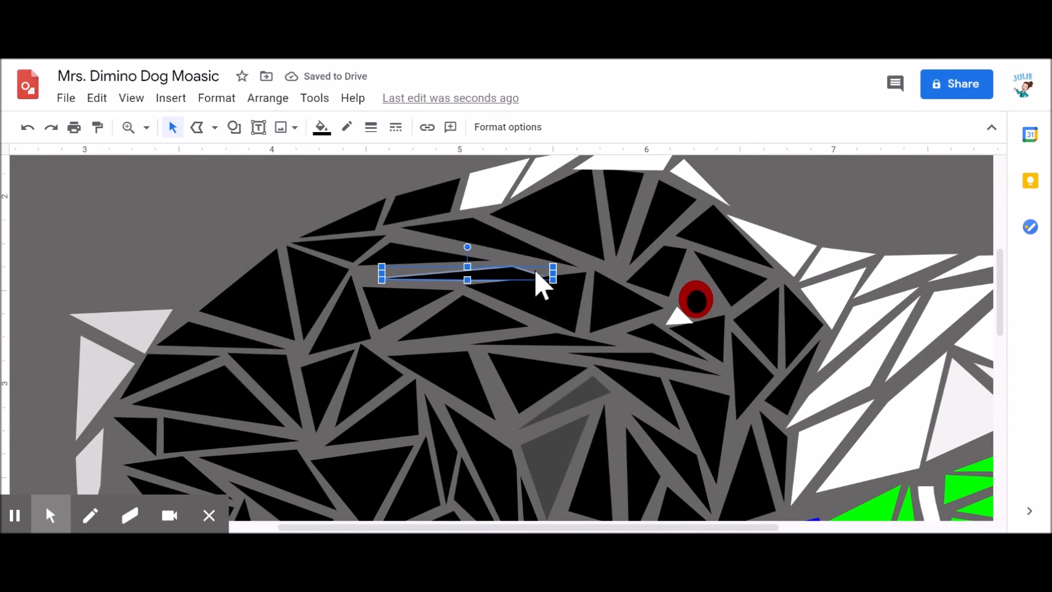
key("Up")
left_click_drag(505, 269, 541, 275)
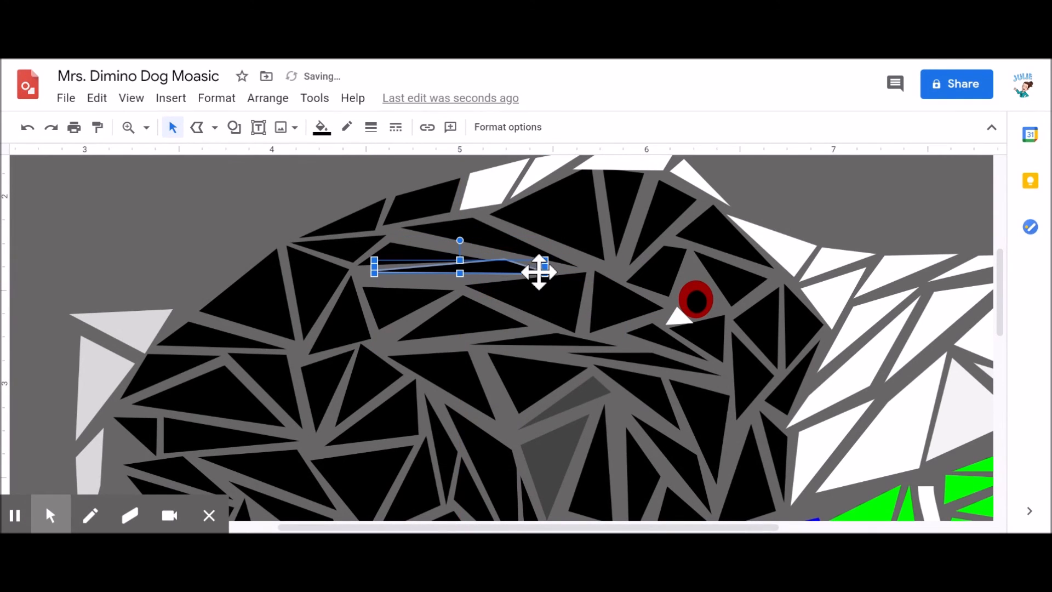
Reshape the thin black piece behind the dog's eye by moving its right and left end points so it becomes longer and slimmer.
double_click(541, 274)
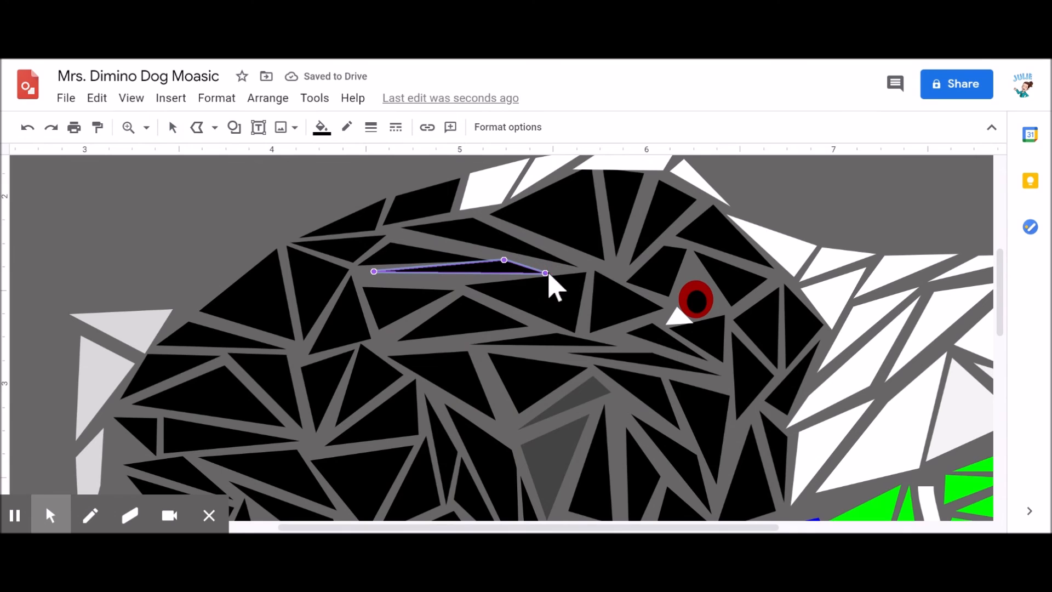
left_click_drag(546, 273, 567, 269)
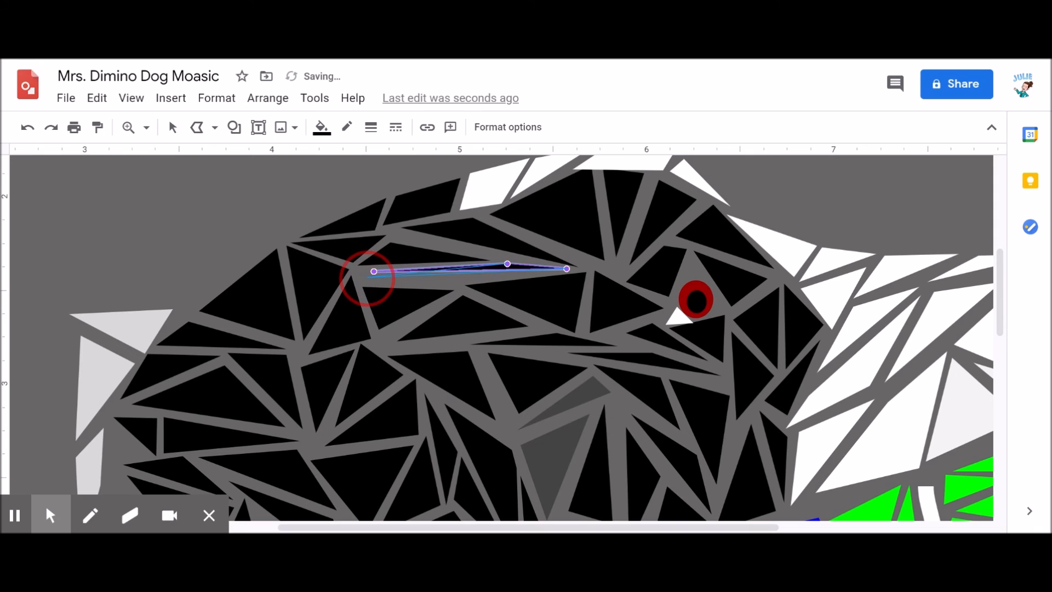
left_click_drag(366, 276, 365, 277)
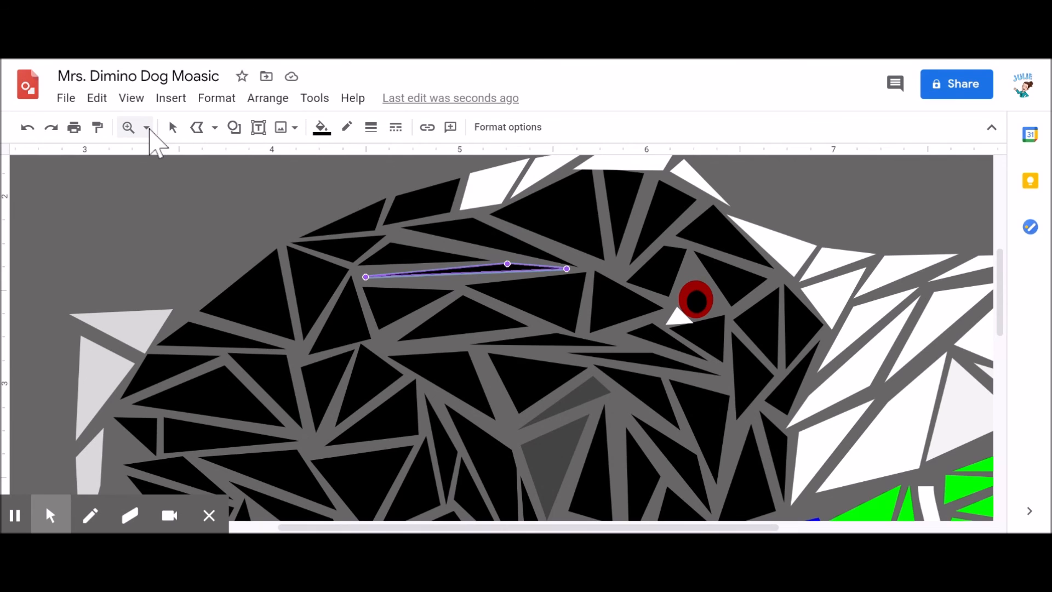
Shrink the grey background rectangle from its upper-right and lower-left corners so it fits closely around the dog.
left_click(147, 127)
left_click(162, 158)
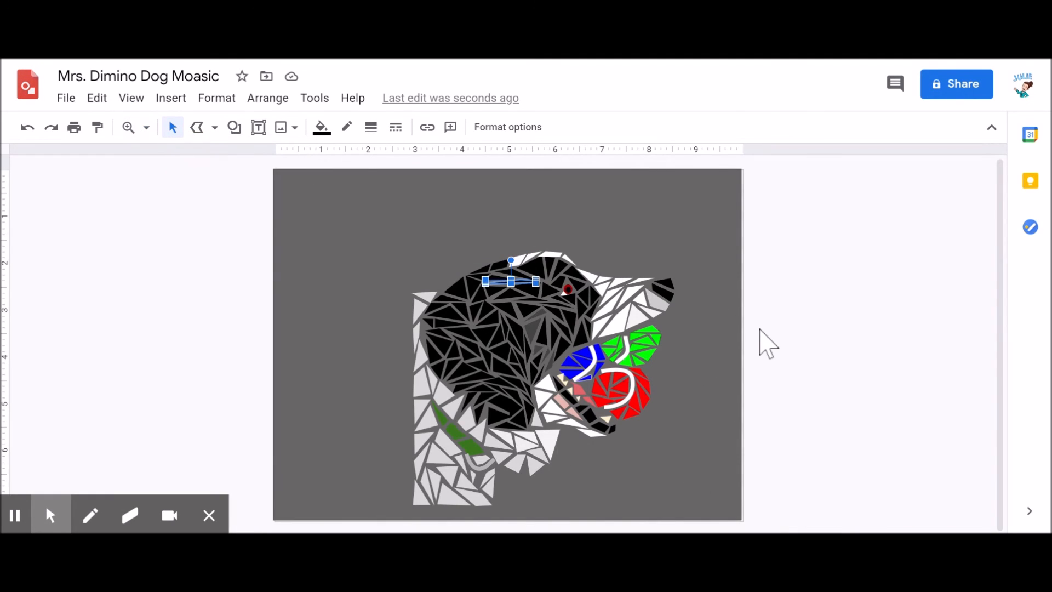
left_click(766, 341)
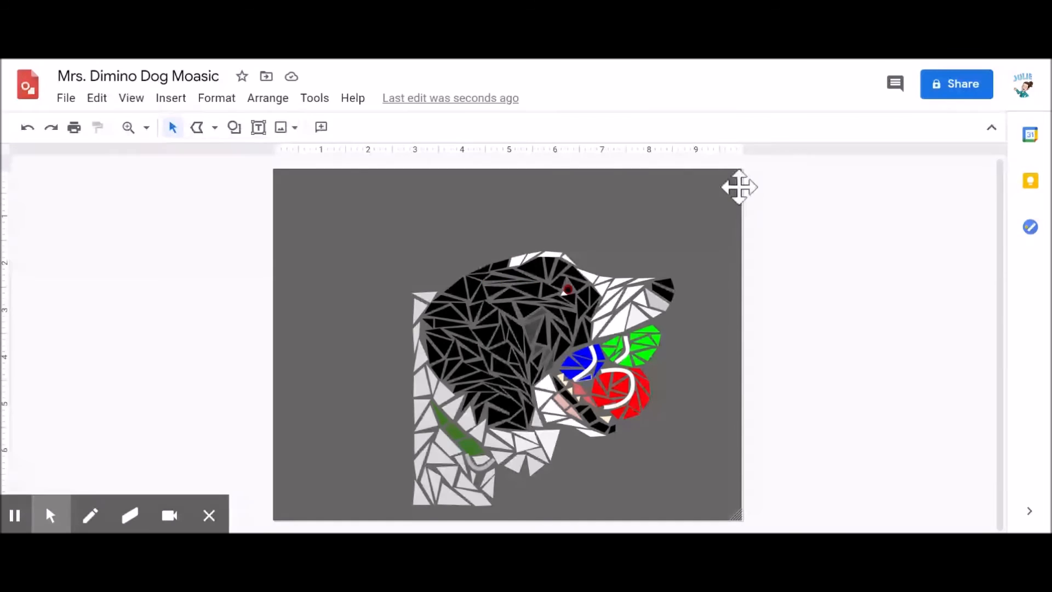
left_click(721, 184)
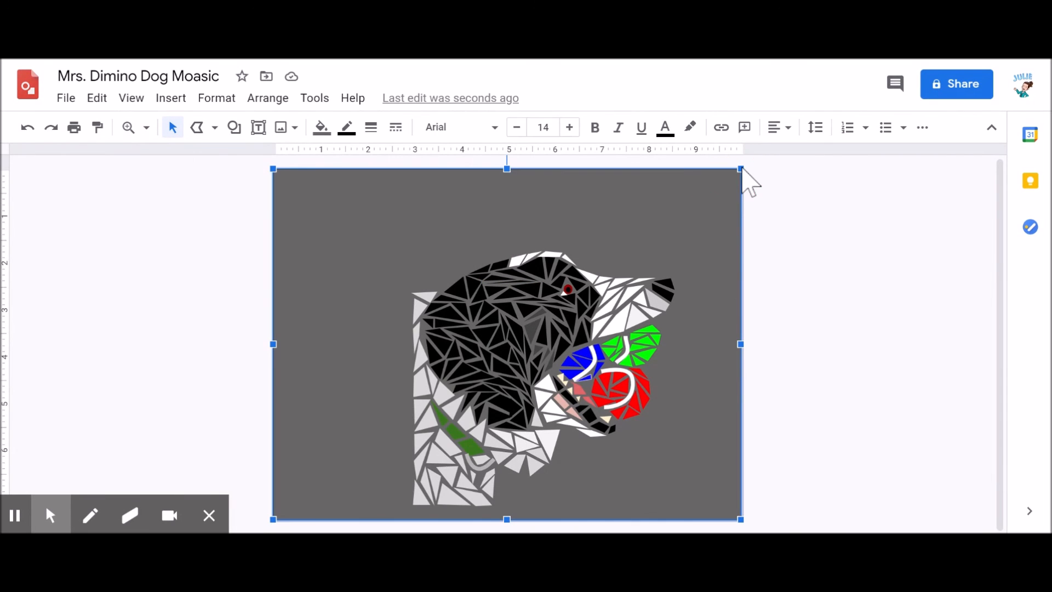
left_click_drag(741, 169, 688, 230)
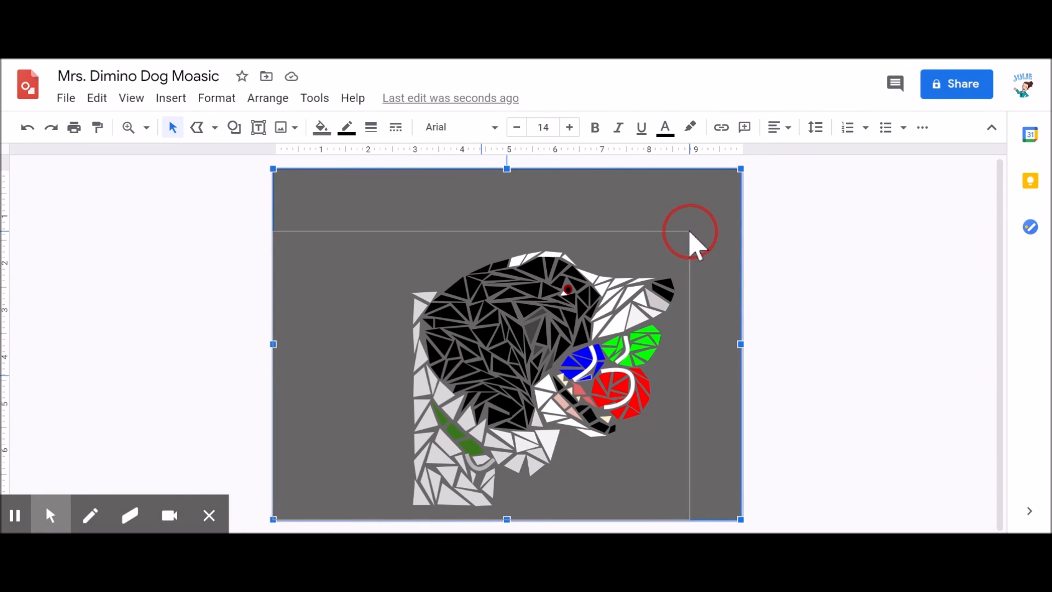
left_click_drag(273, 519, 406, 503)
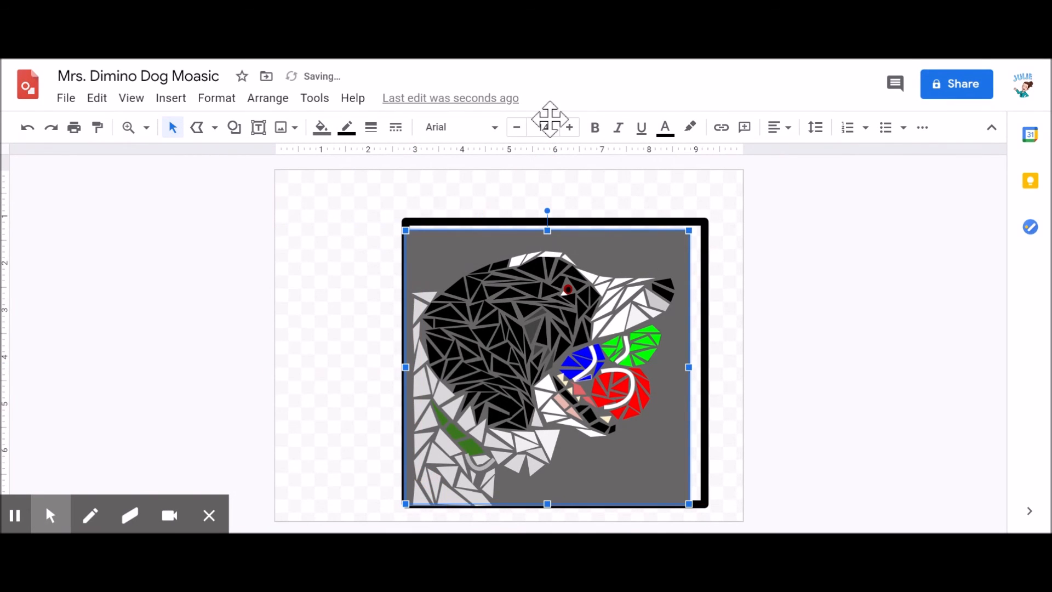
Set the grey background's black border to 12px and delete the old, larger black frame behind it.
left_click(353, 132)
left_click(374, 125)
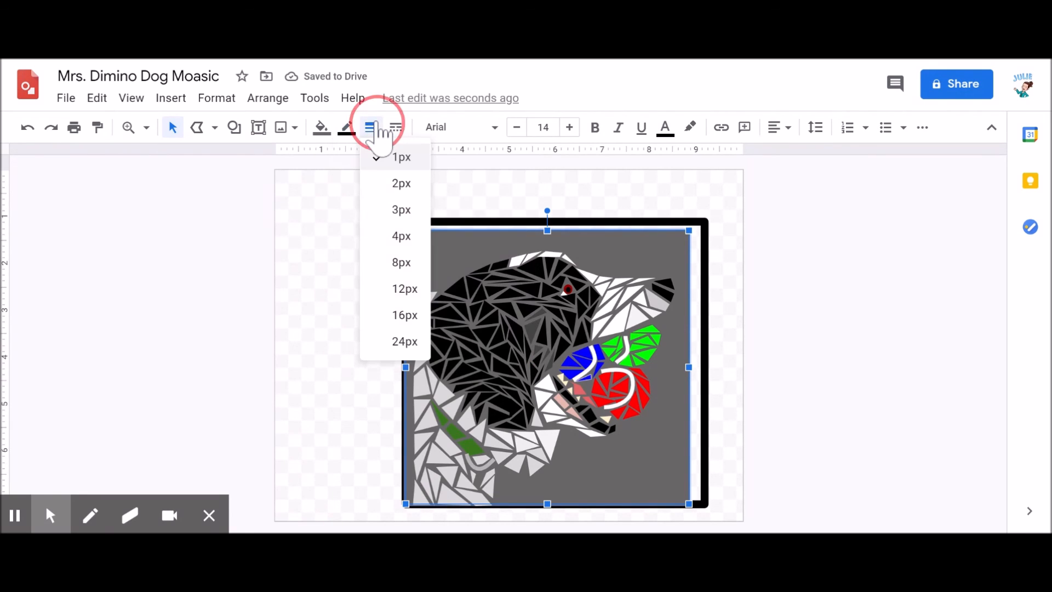
left_click(397, 291)
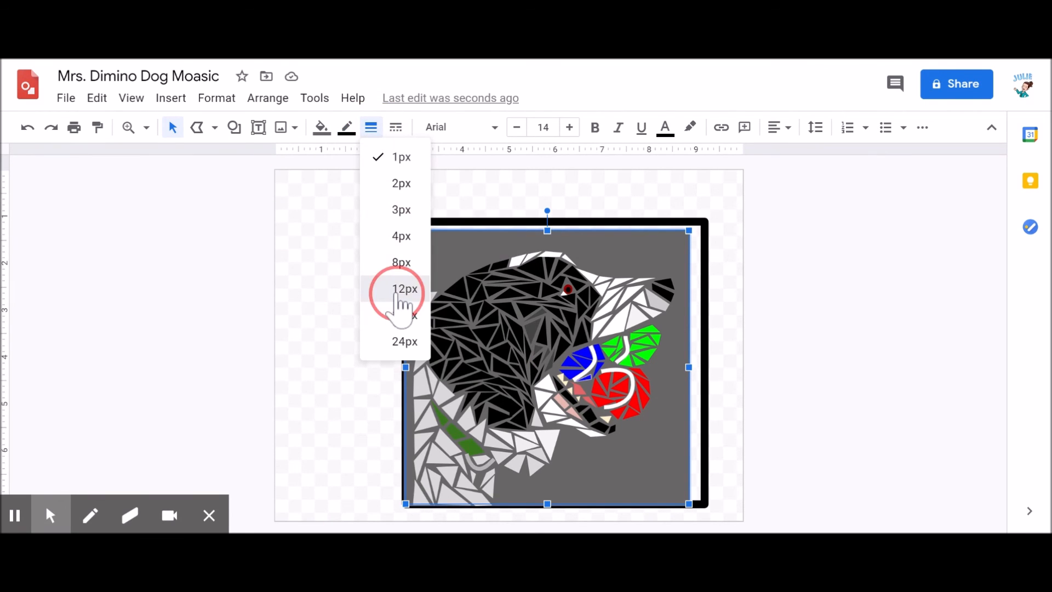
left_click(707, 282)
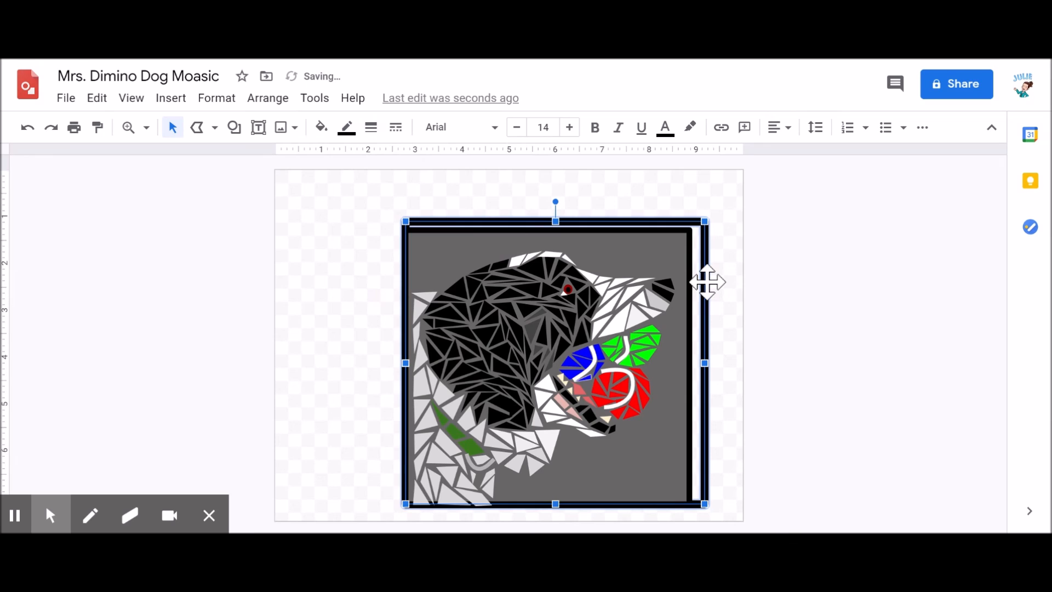
left_click(778, 300)
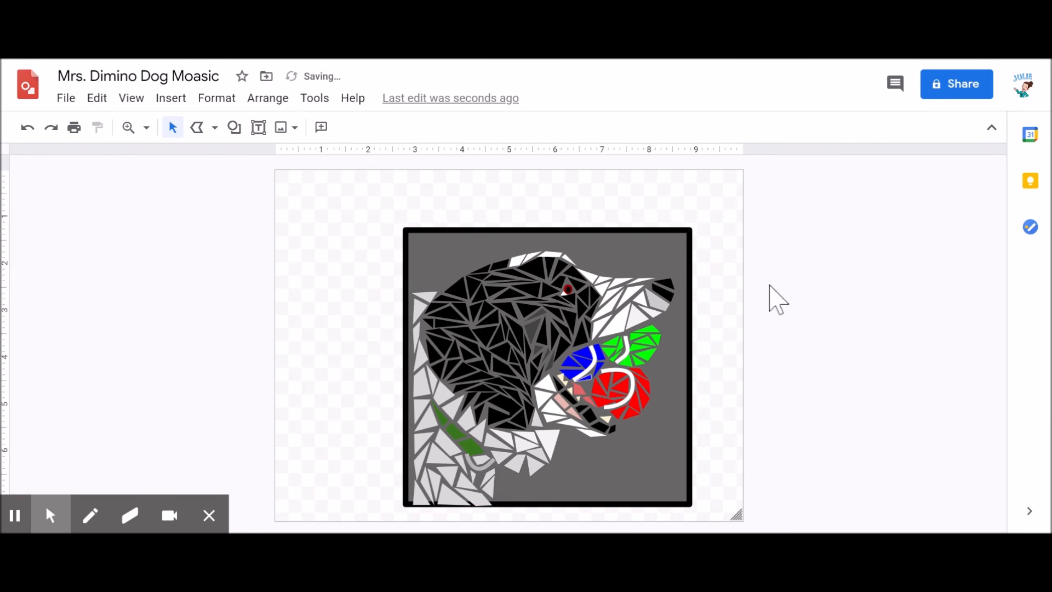